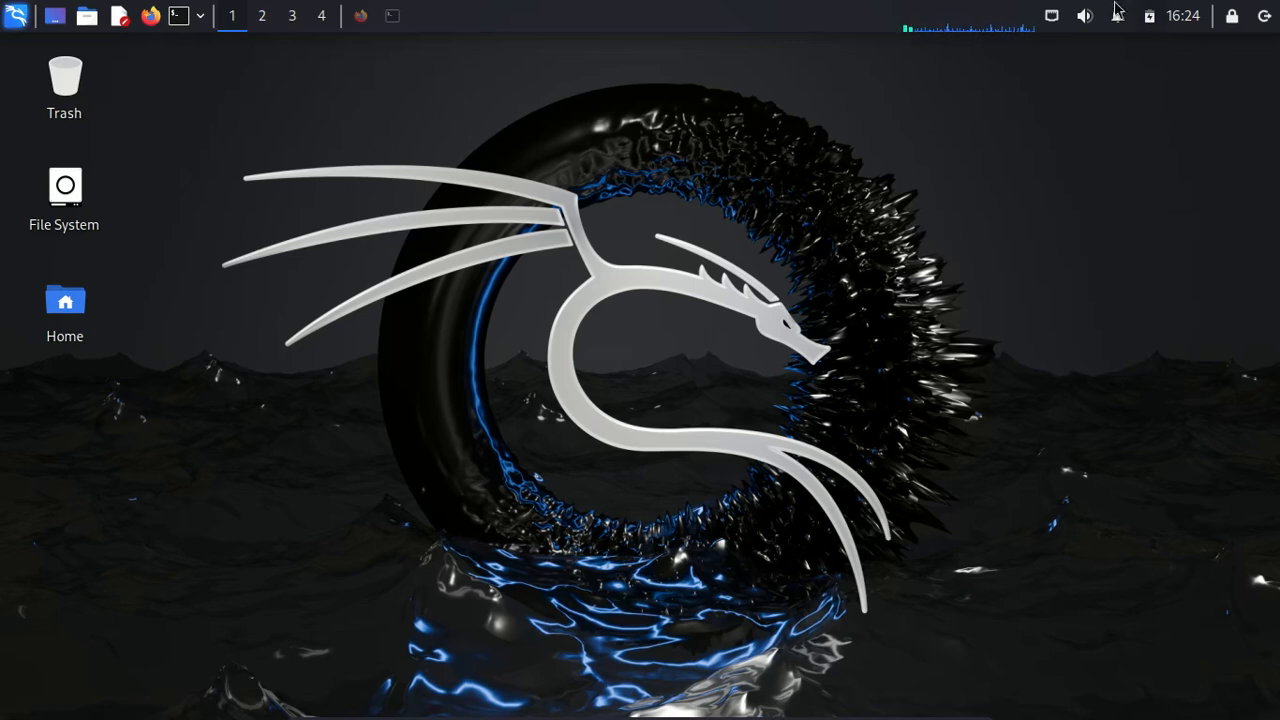
- Launch Burp Suite and bring up Firefox while it loads, acknowledging the JRE version warning
click(14, 17)
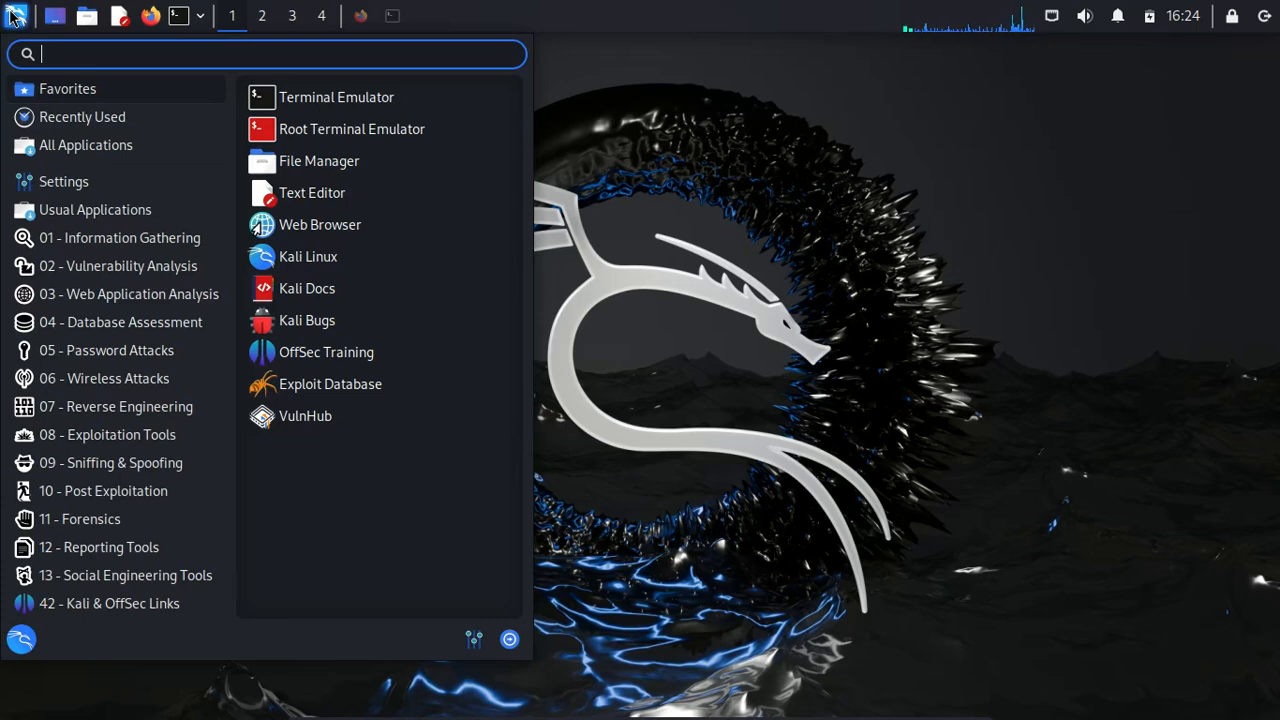
text(burp)
key(Return)
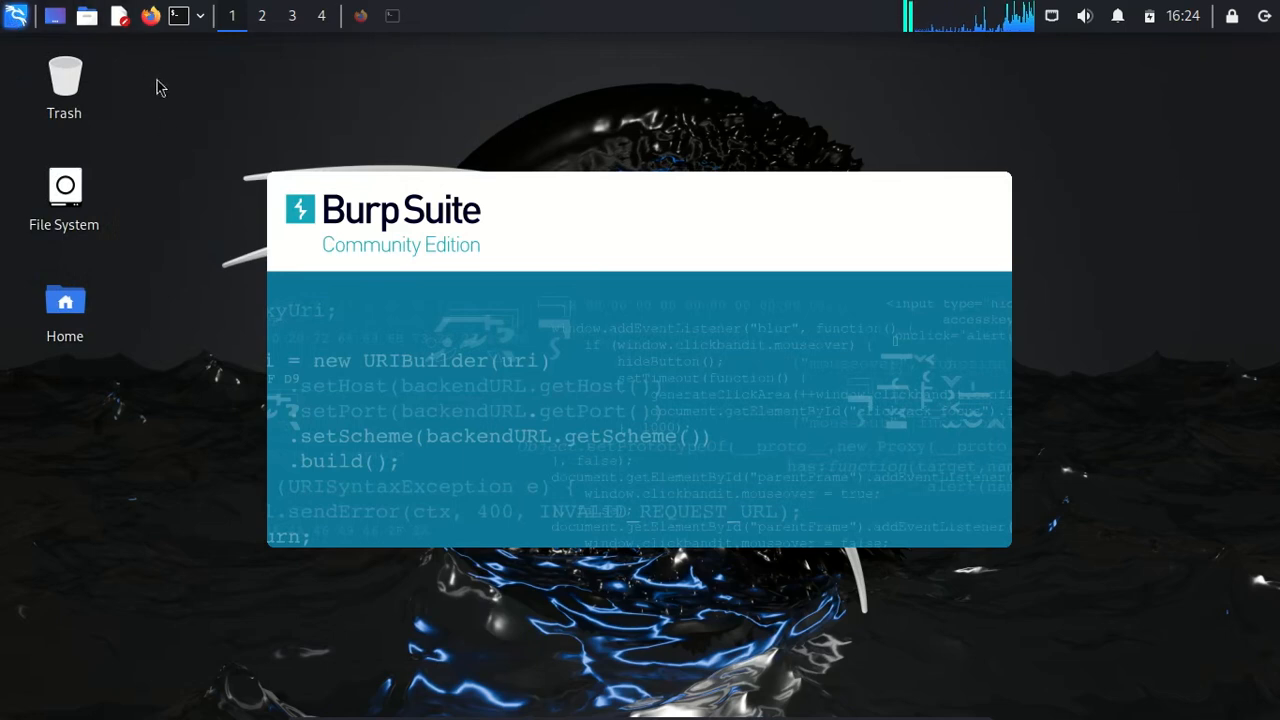
click(362, 16)
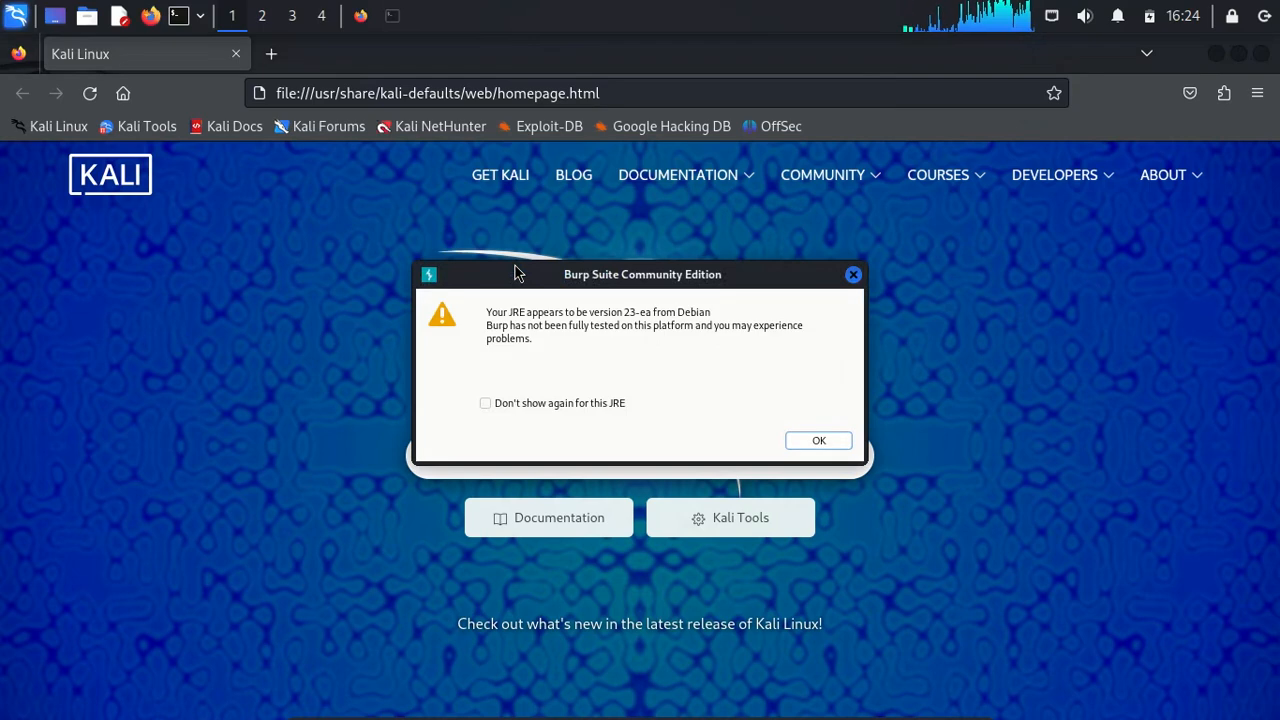
drag(632, 280, 588, 278)
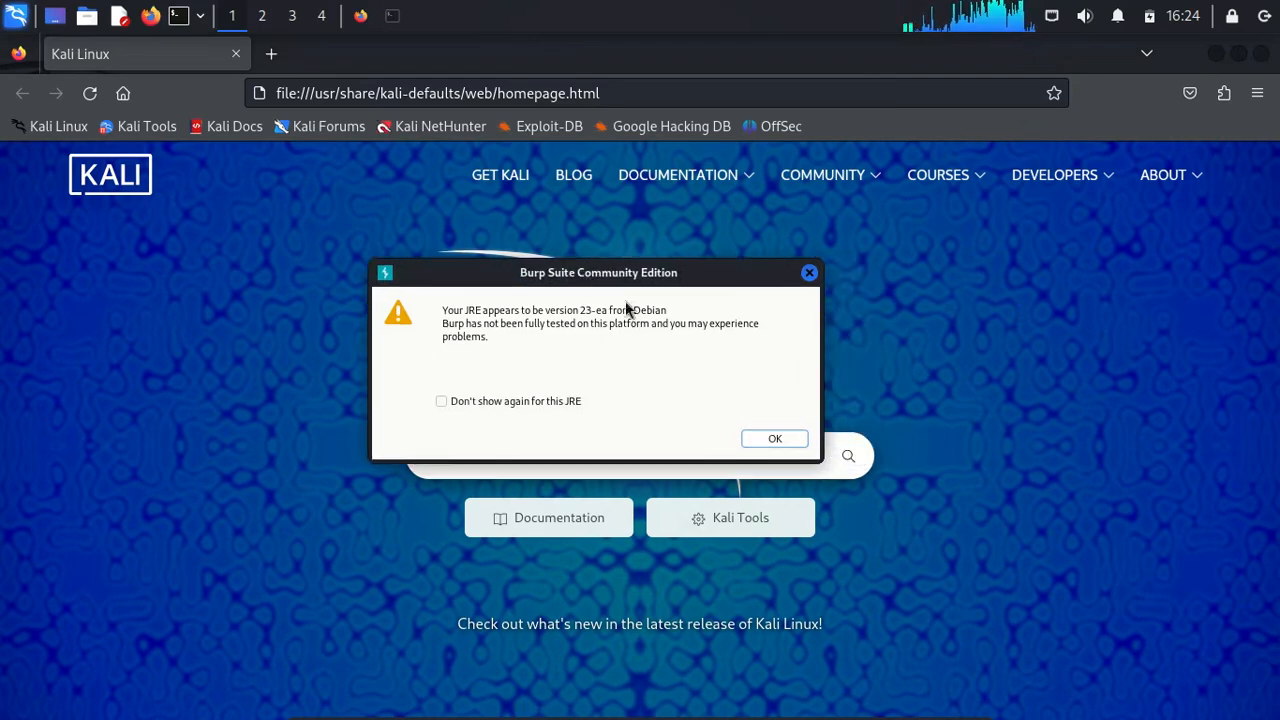
click(772, 439)
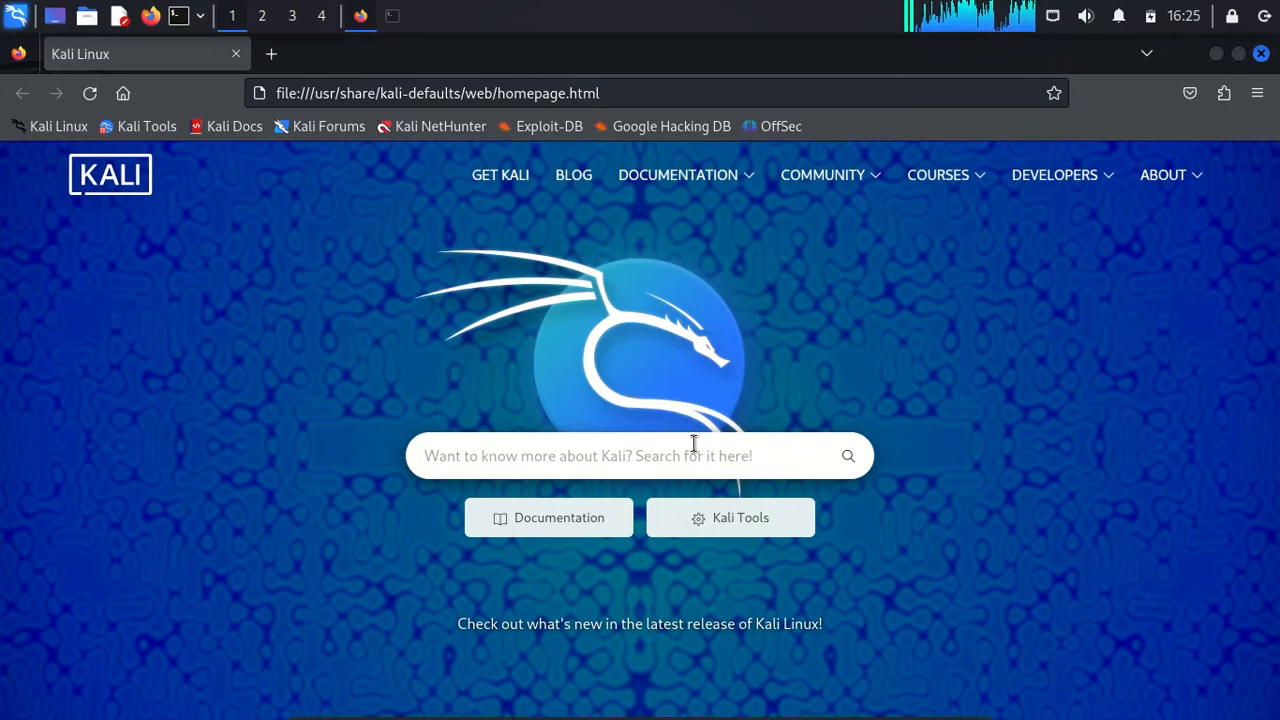
- Open Firefox's add-ons manager, ready to search for an extension
click(1226, 94)
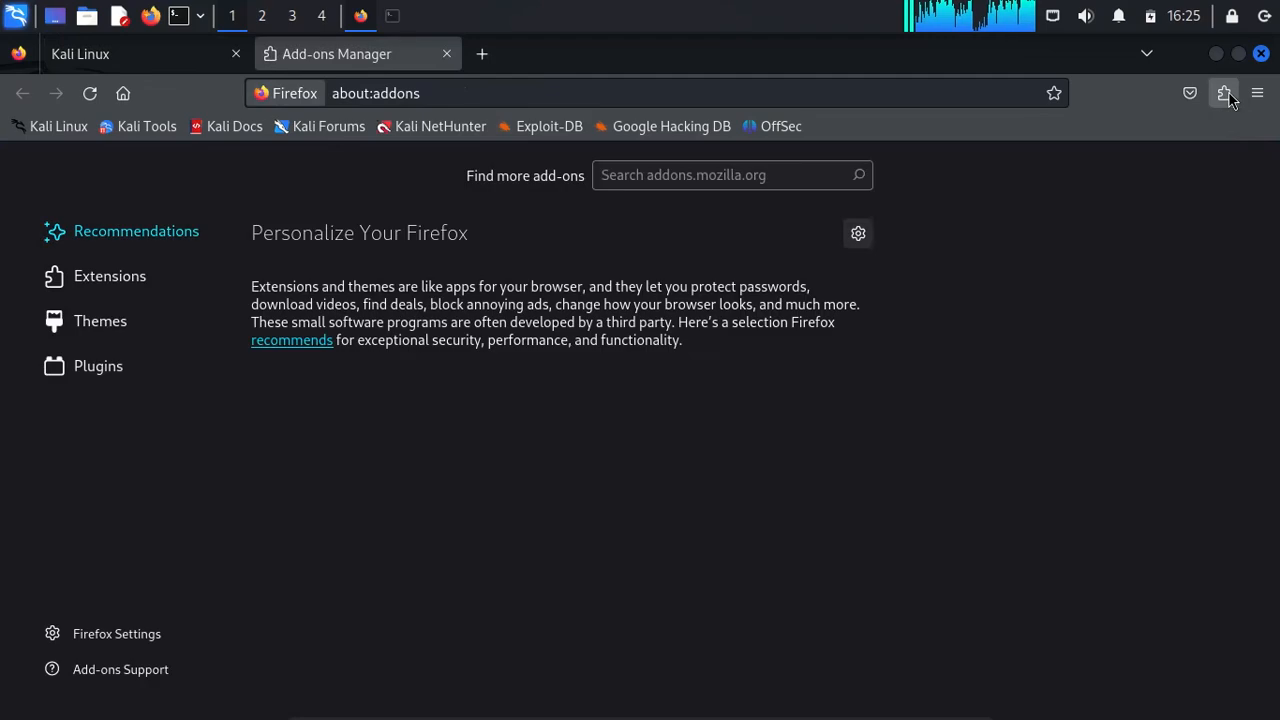
click(737, 176)
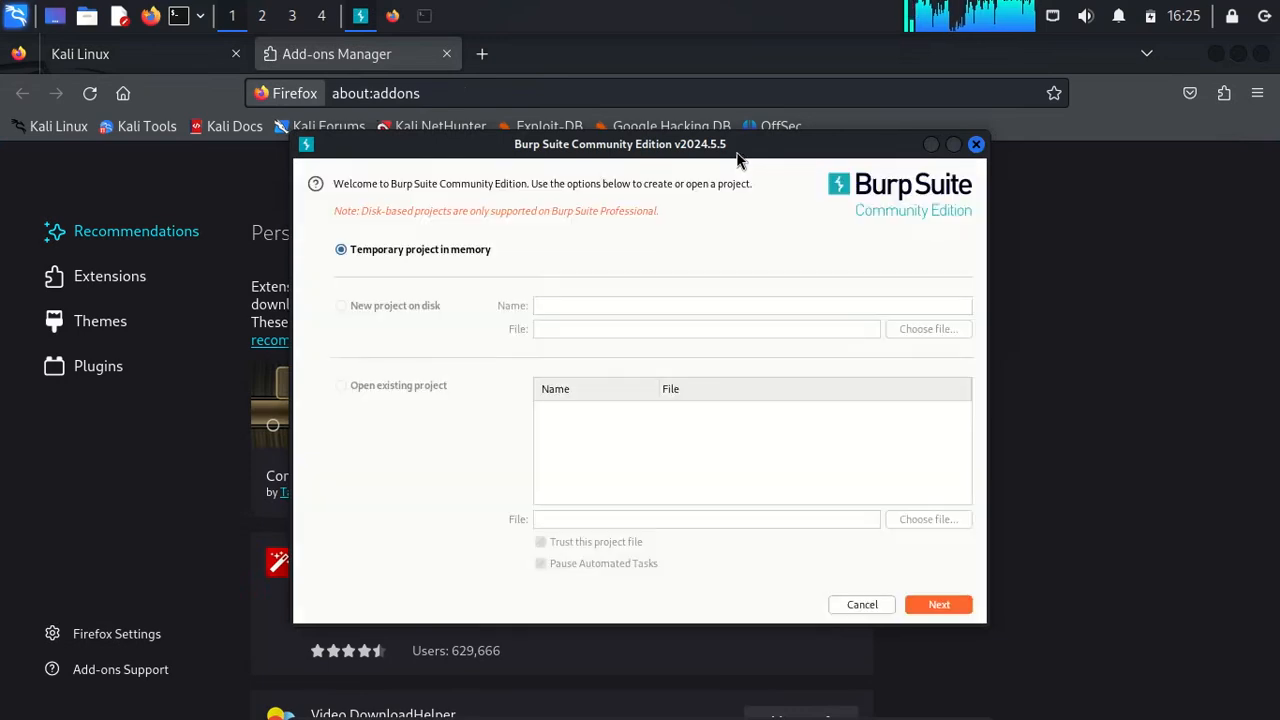
- Start Burp Suite with a temporary project in memory using the Burp defaults
mouse_move(738, 148)
mouse_down()
mouse_move(674, 160)
mouse_move(742, 155)
mouse_up()
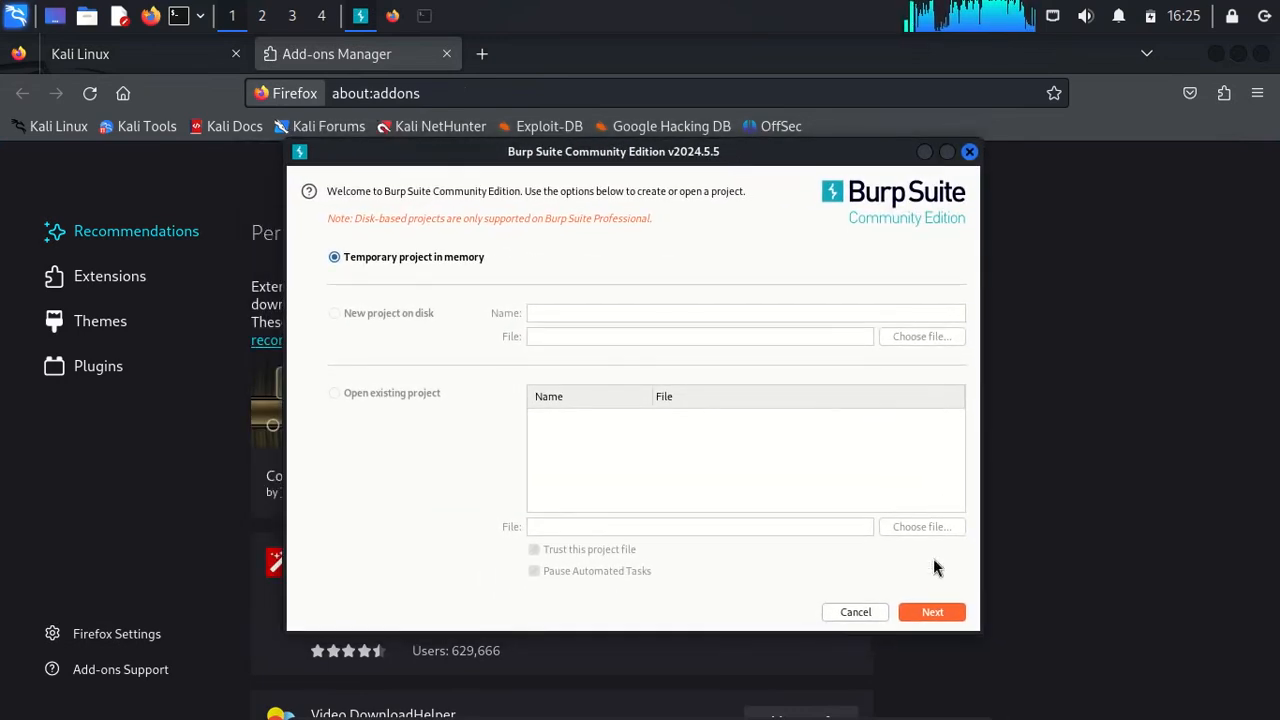
click(932, 612)
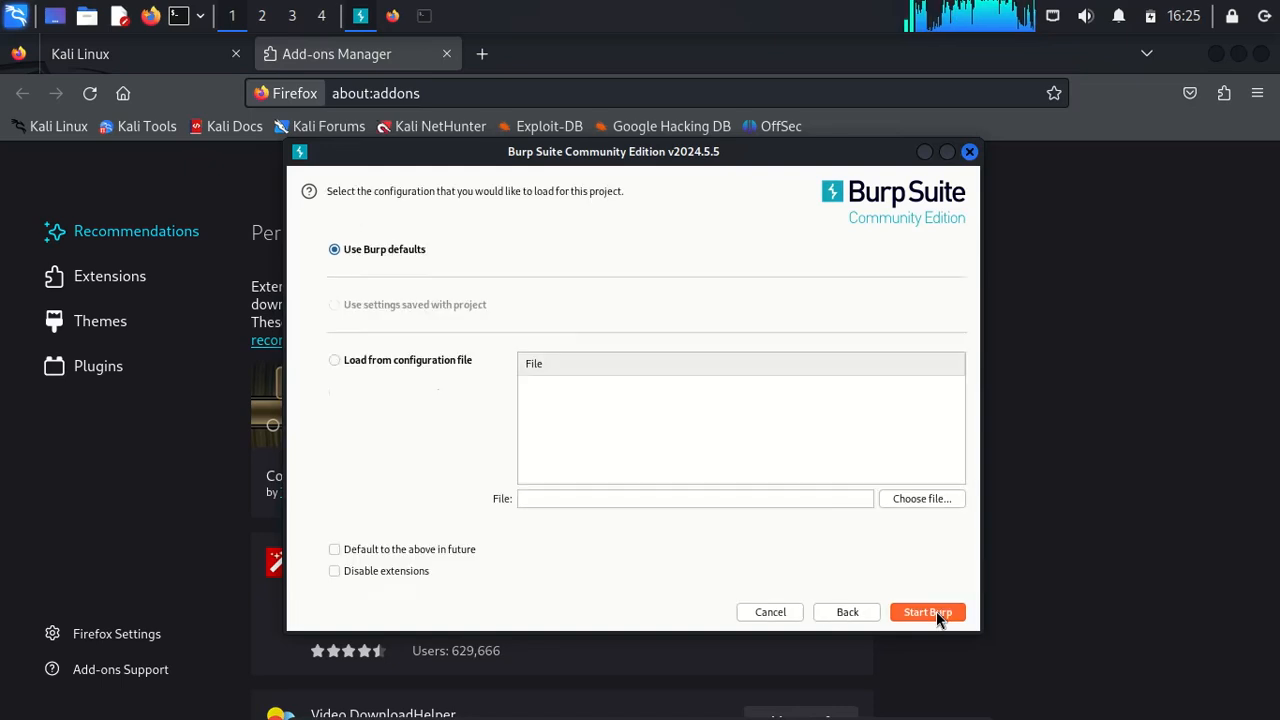
click(936, 613)
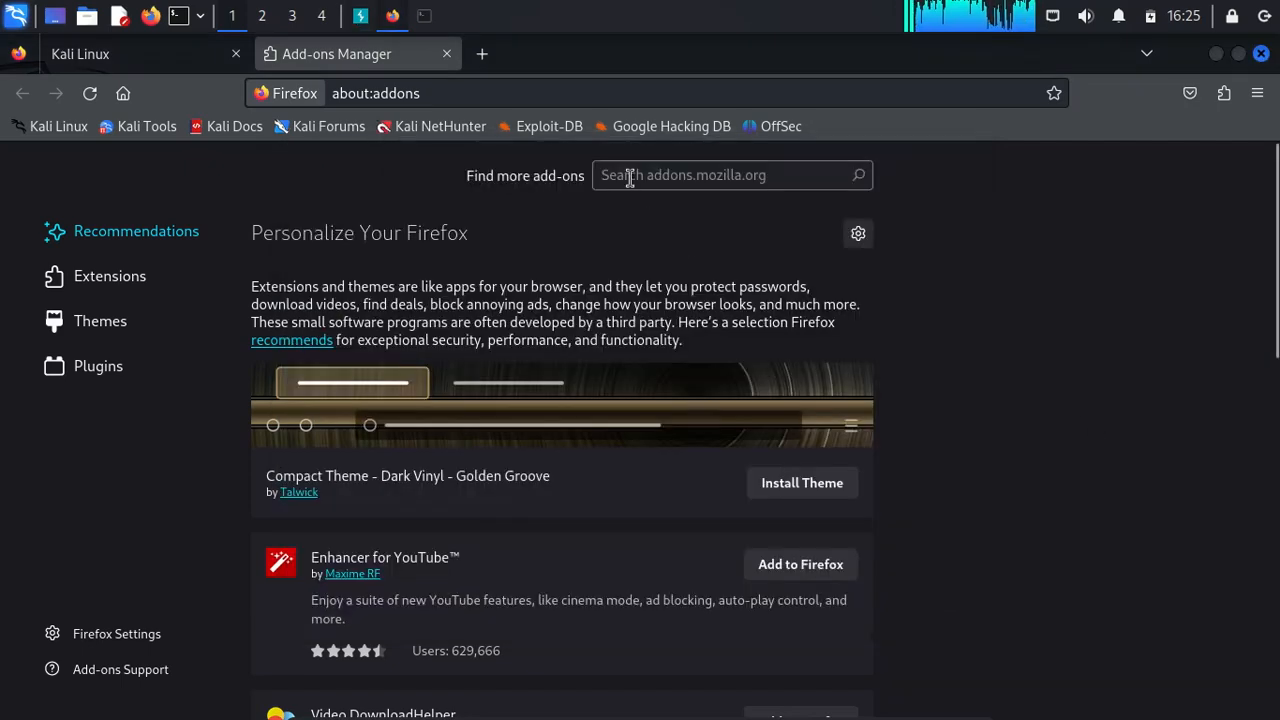
- Search the Firefox add-ons for "foxyproxy"
click(629, 177)
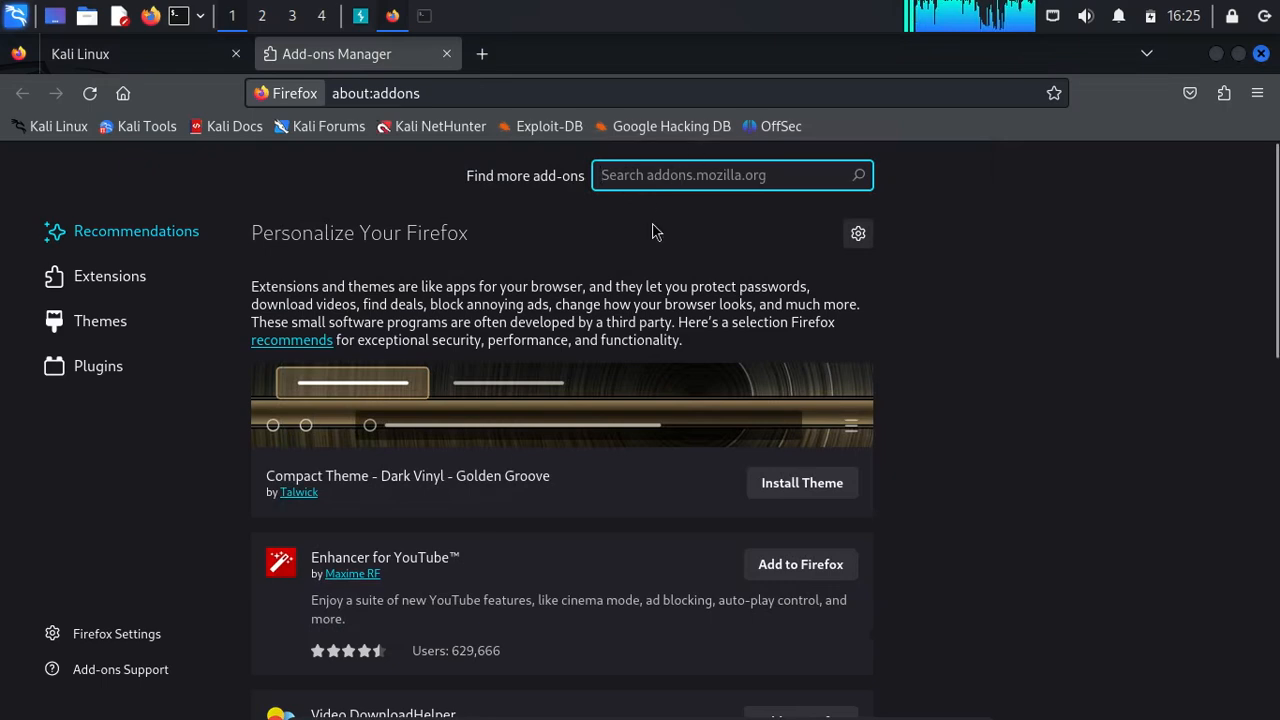
text(foxy)
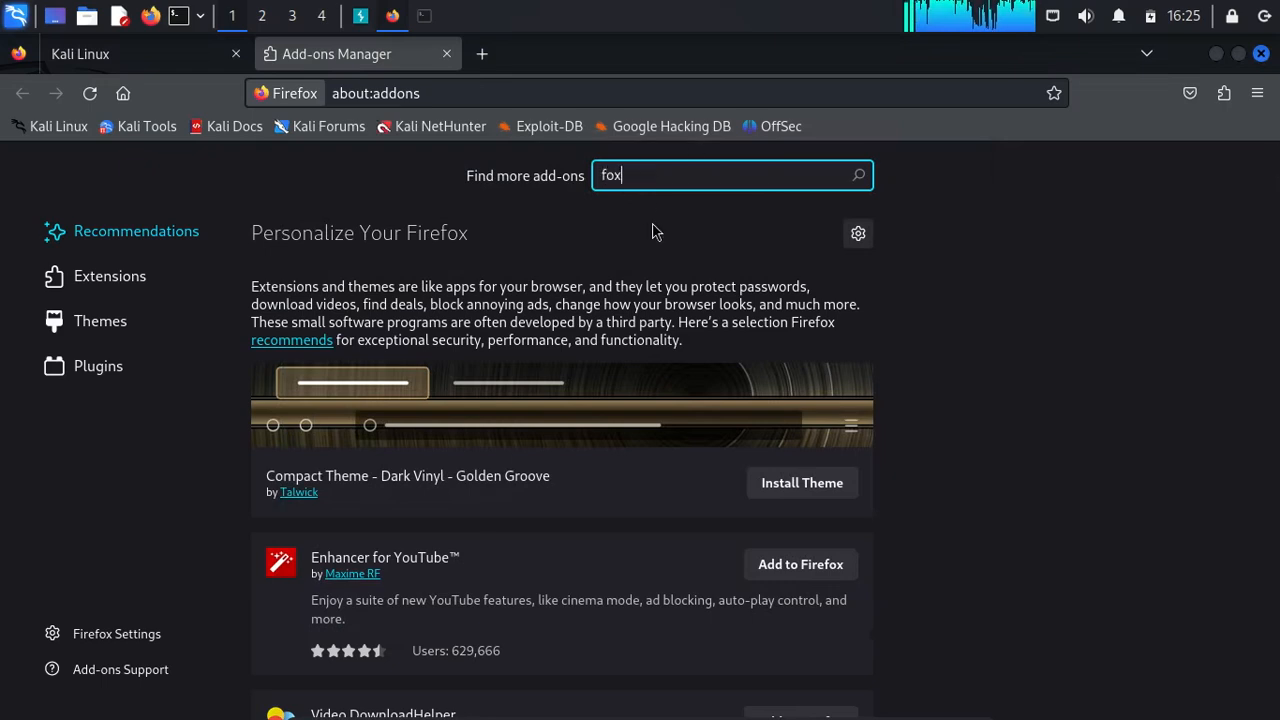
text(f)
key(BackSpace)
text(proxy)
key(Return)
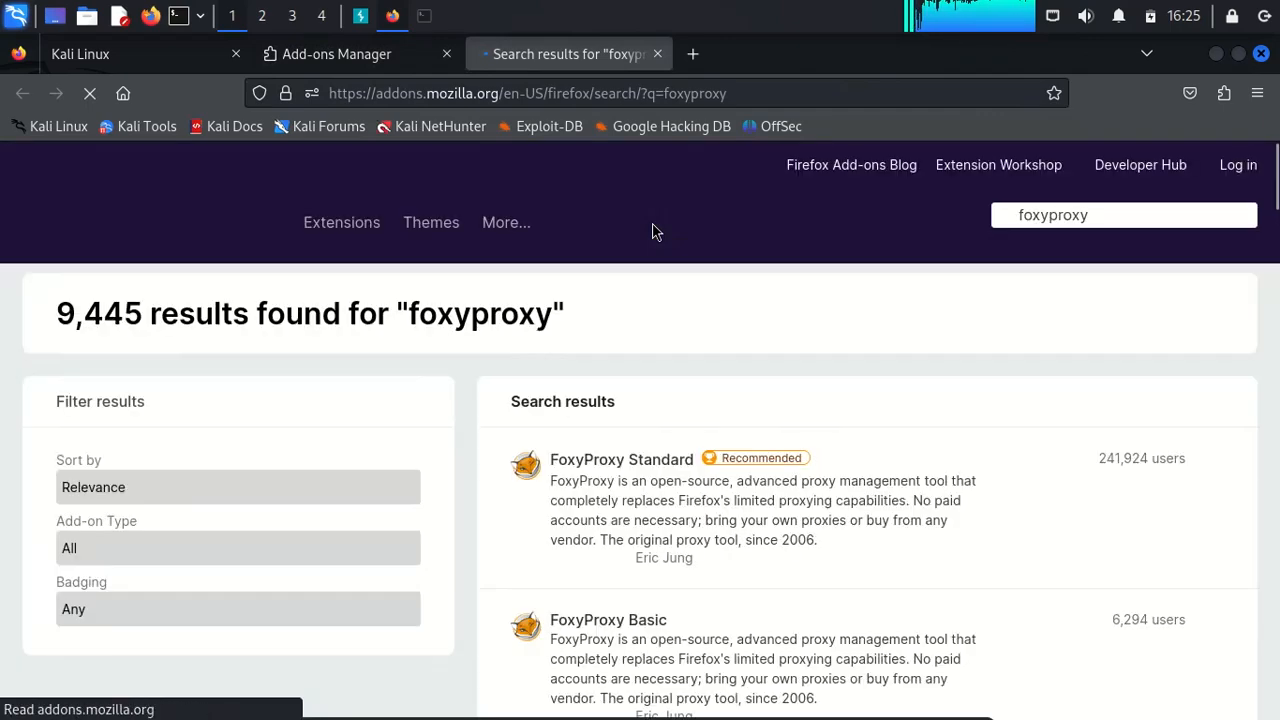
- Install the FoxyProxy Standard extension in Firefox and grant the permissions it requests
click(645, 460)
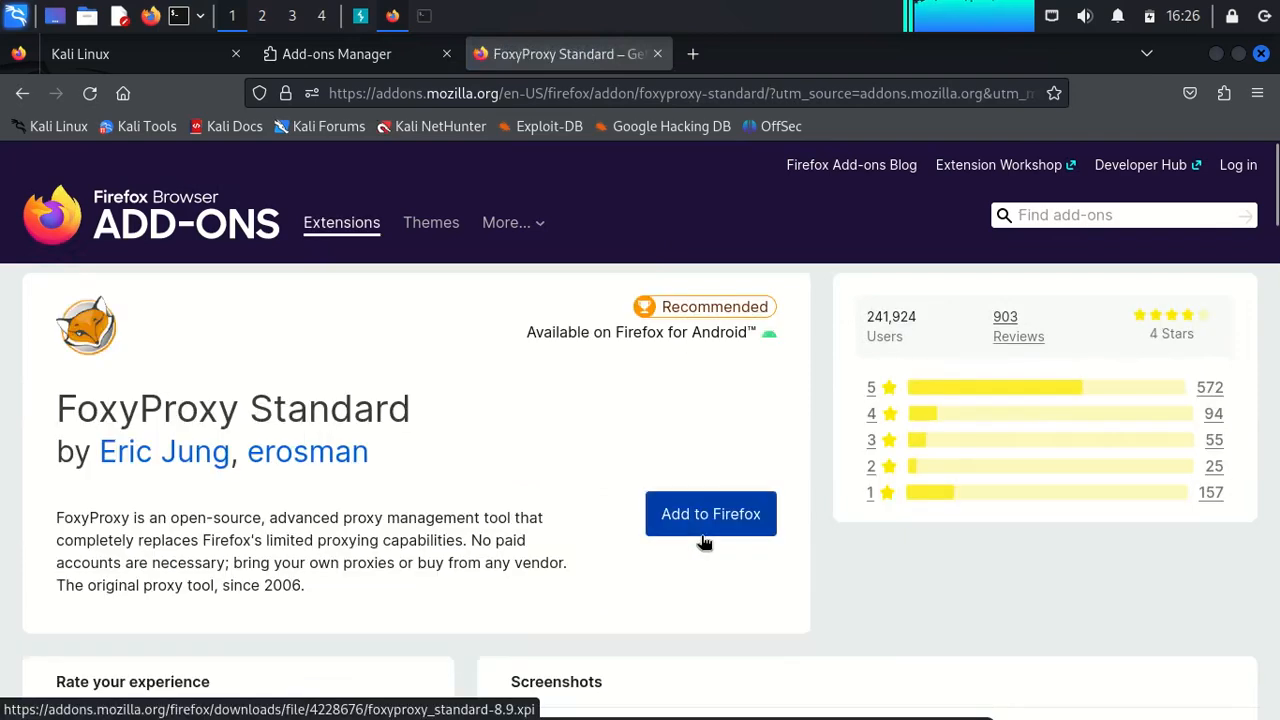
click(711, 516)
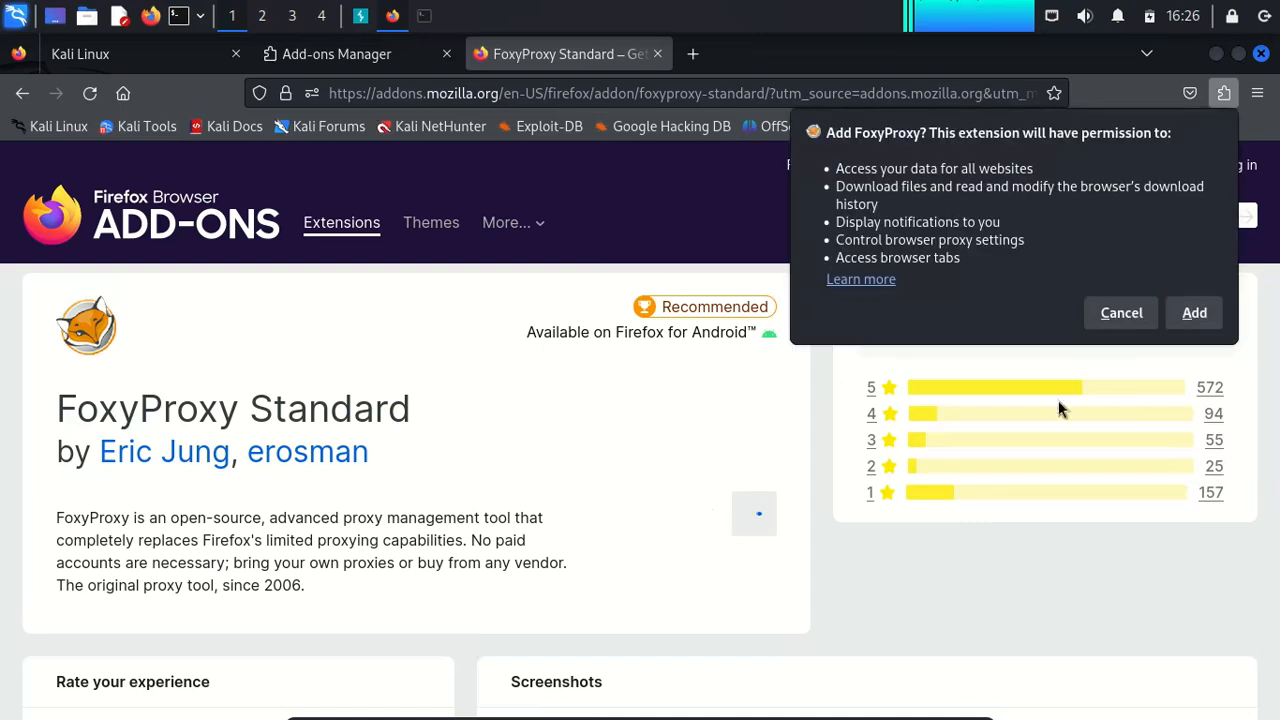
click(1199, 318)
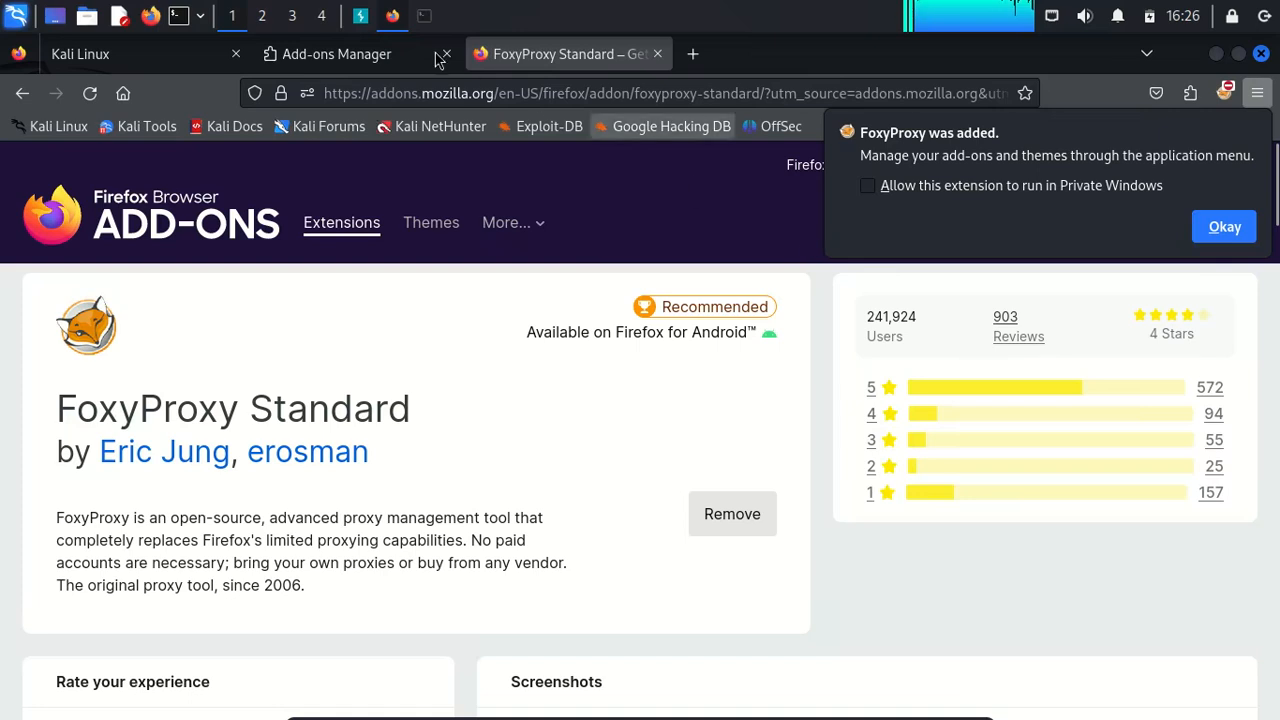
- Switch to Burp Suite and, once the project has loaded, dismiss the out-of-date notice
click(361, 20)
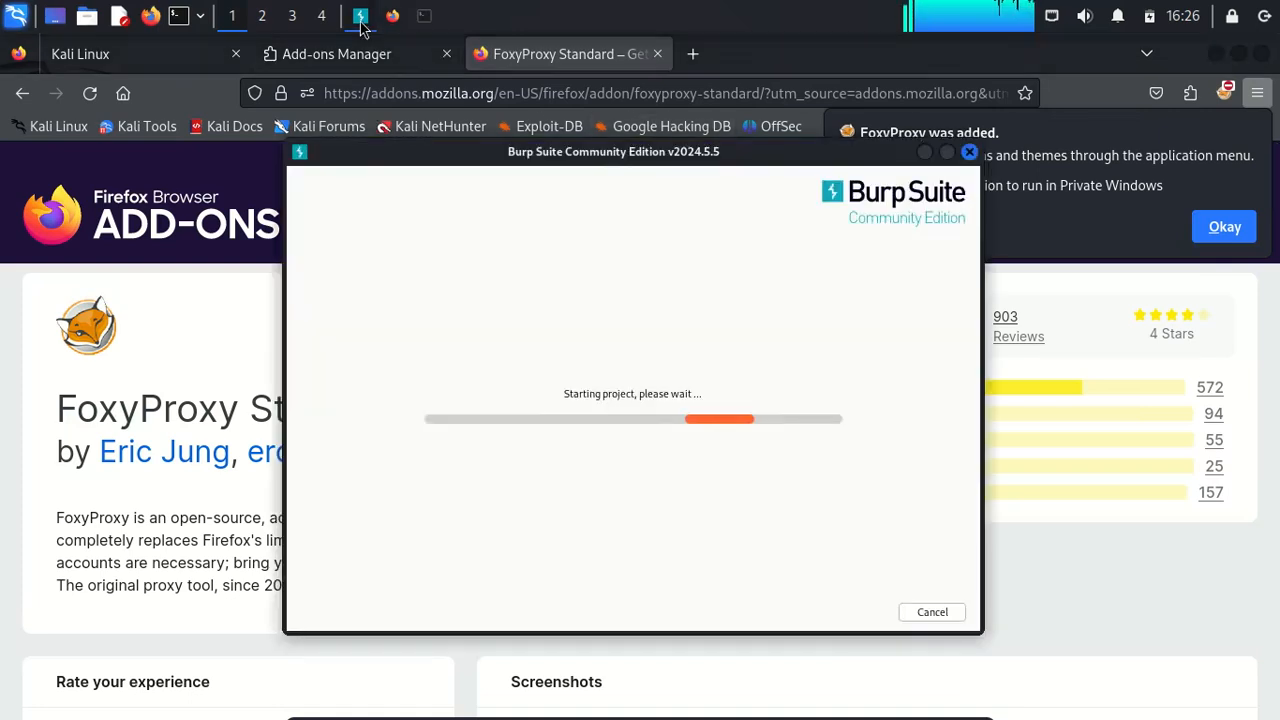
drag(645, 160, 695, 172)
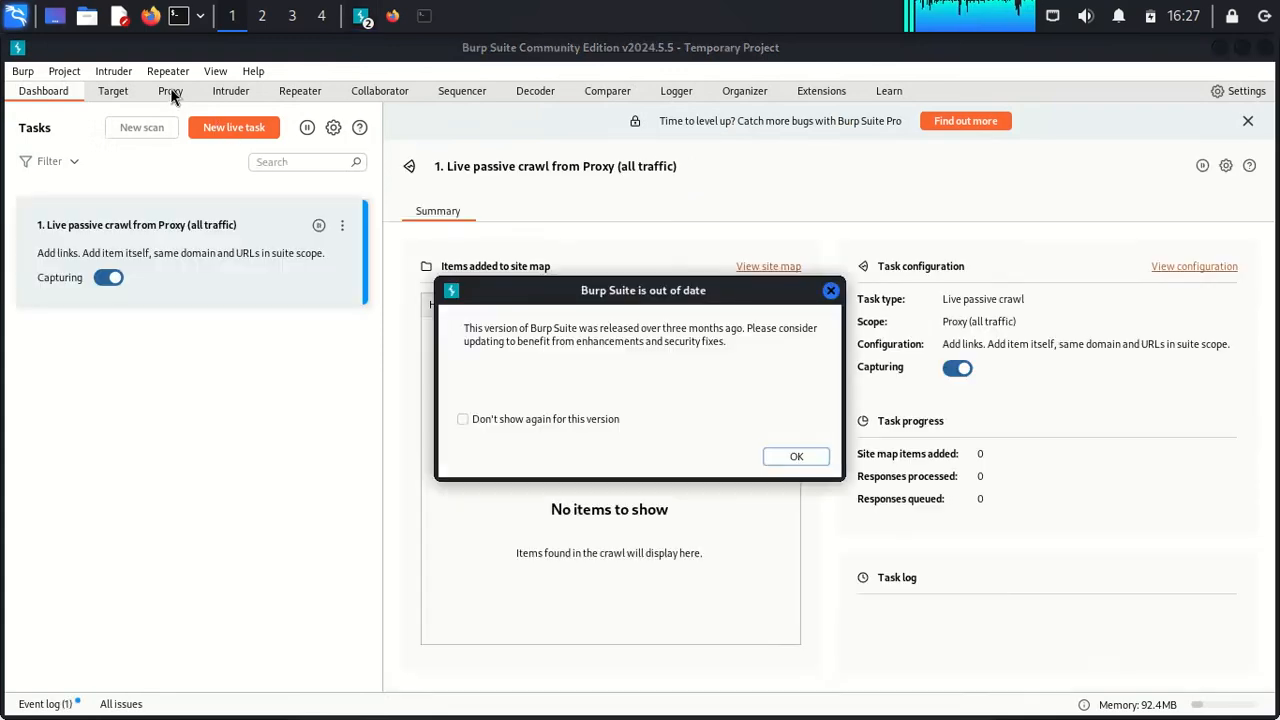
click(805, 456)
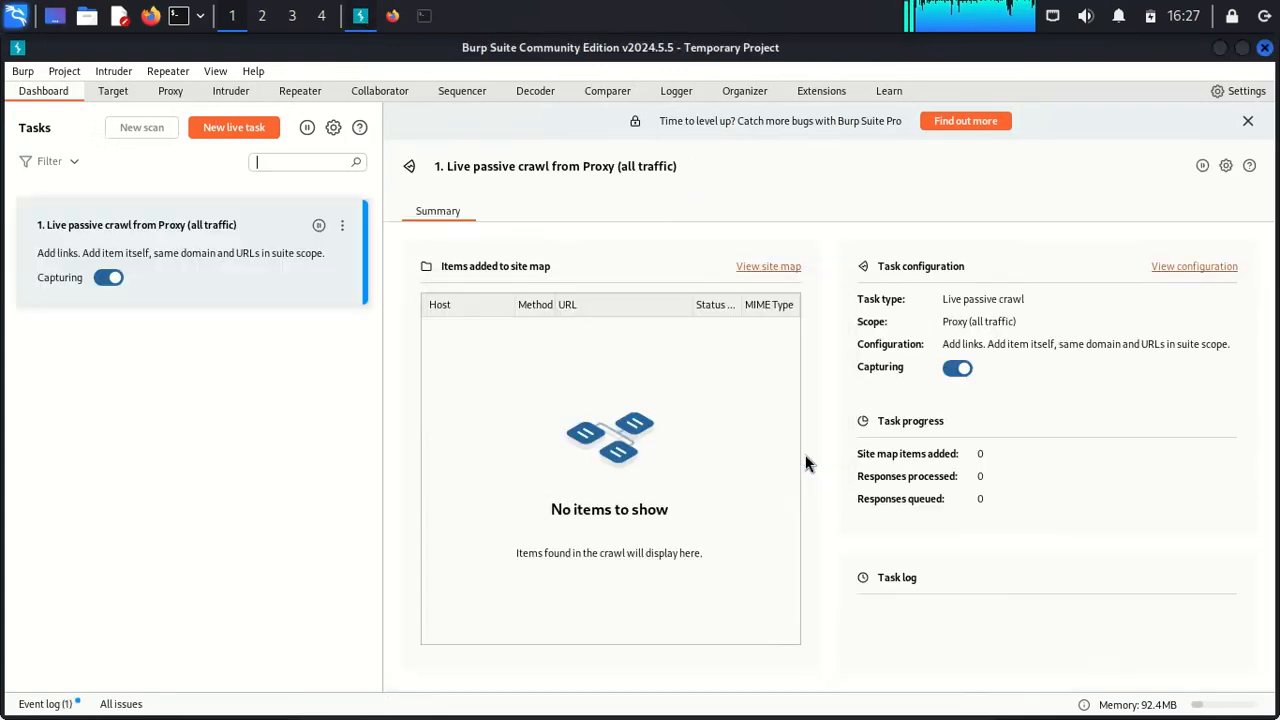
- Check the interface address and port of the proxy listener in Burp's proxy settings, then close the settings
click(170, 93)
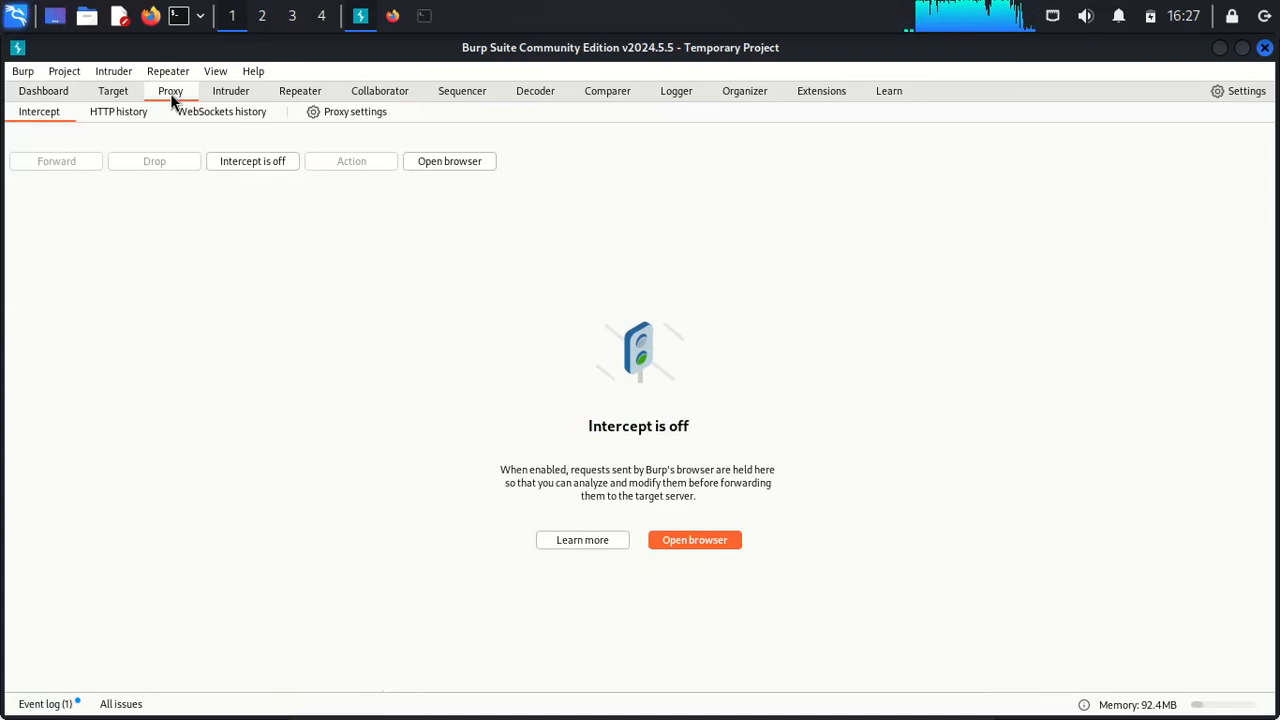
click(347, 113)
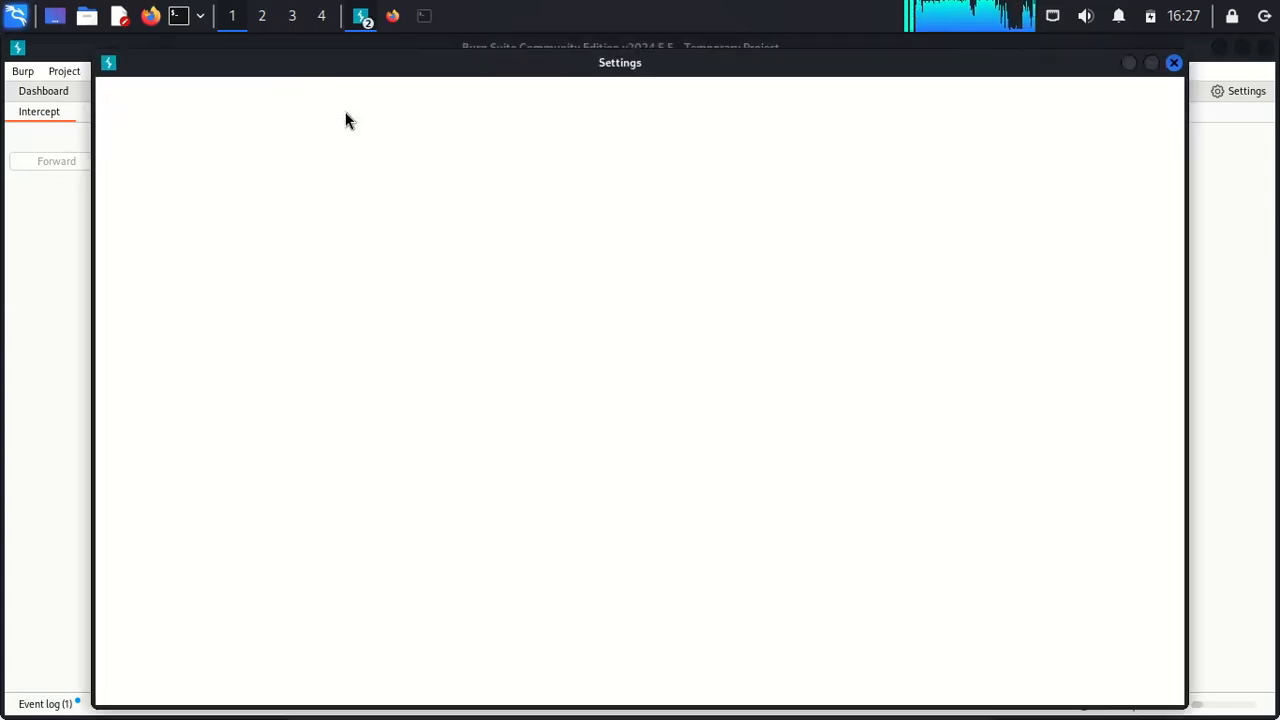
click(610, 216)
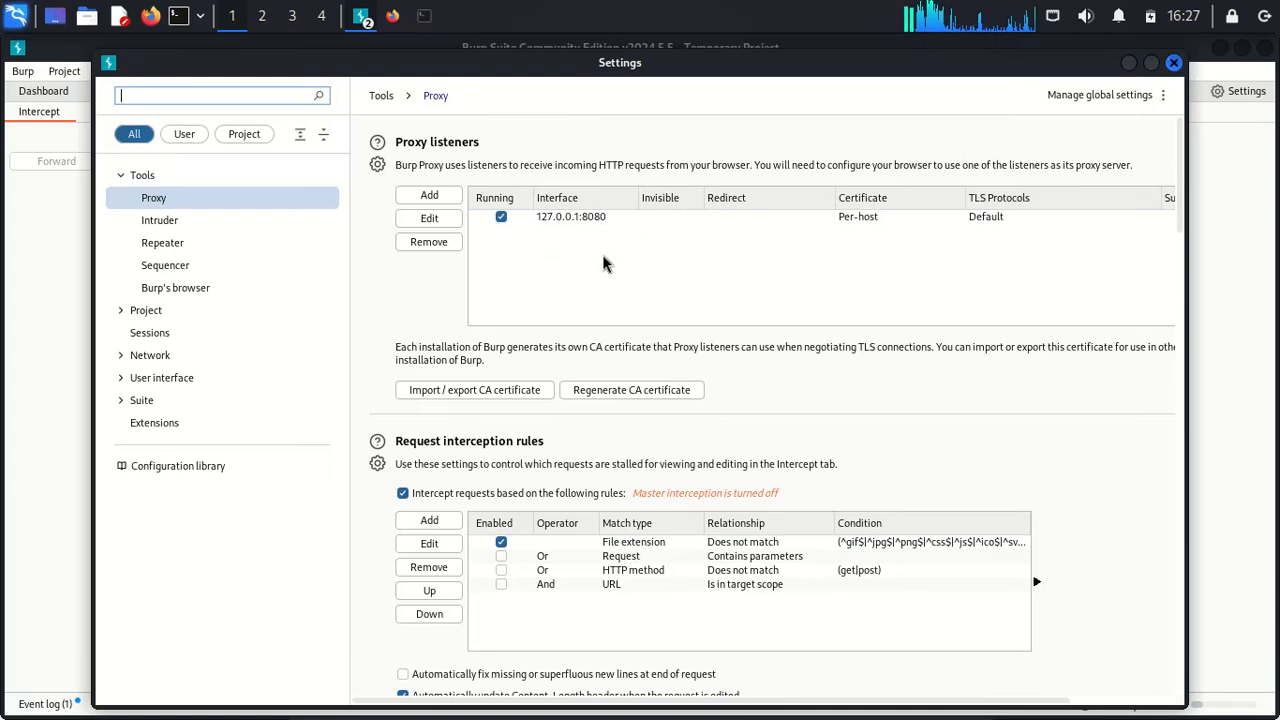
click(592, 222)
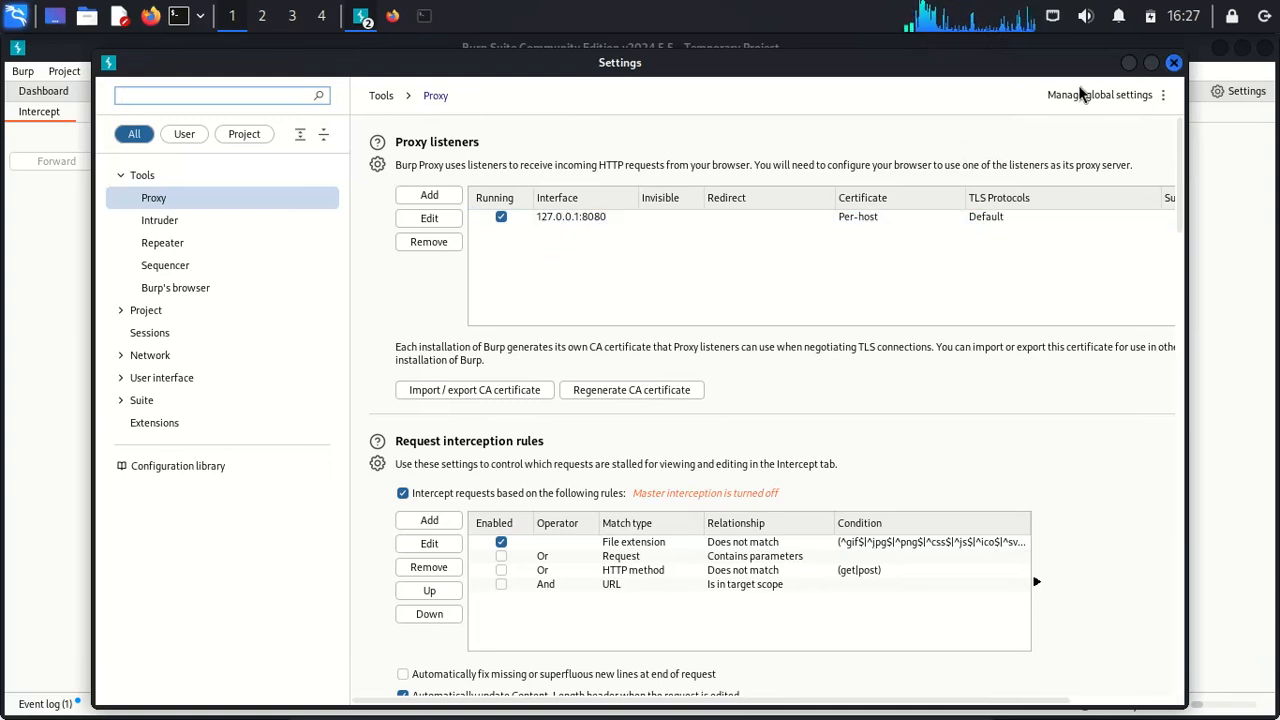
click(1173, 62)
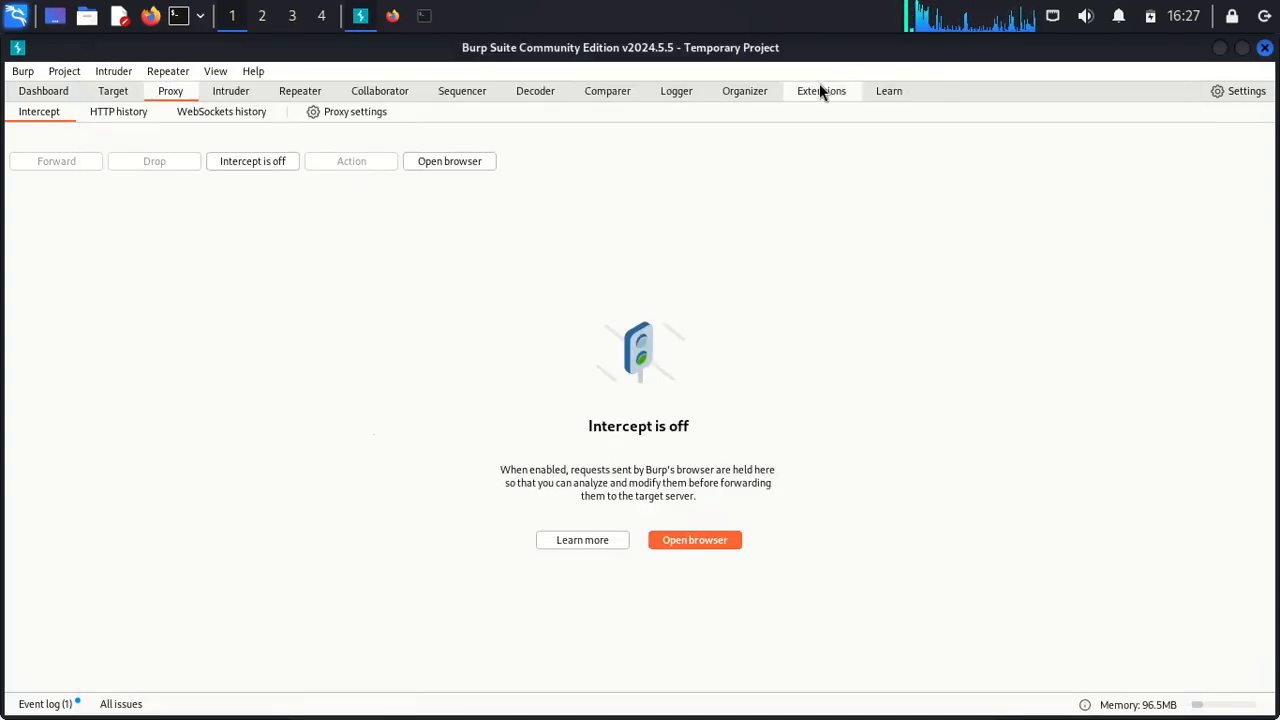
- Switch to Firefox and open the FoxyProxy options page, acknowledging the extension-added notice
click(391, 16)
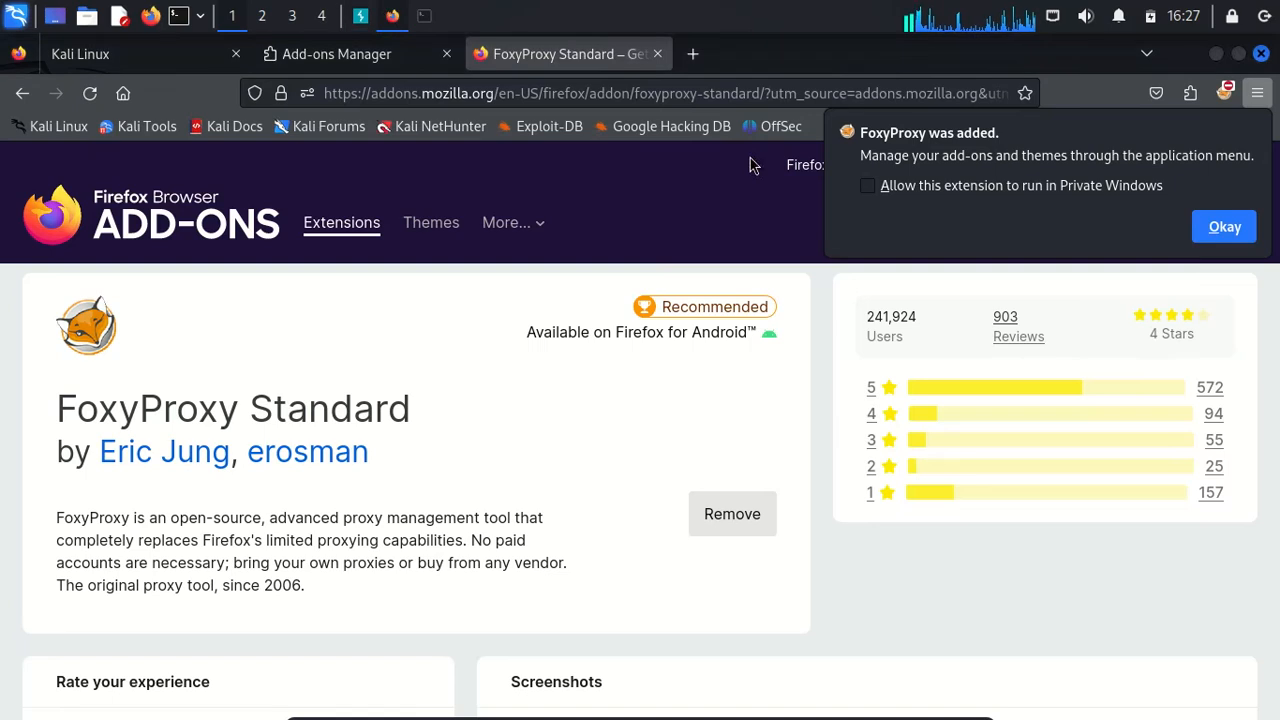
click(1224, 93)
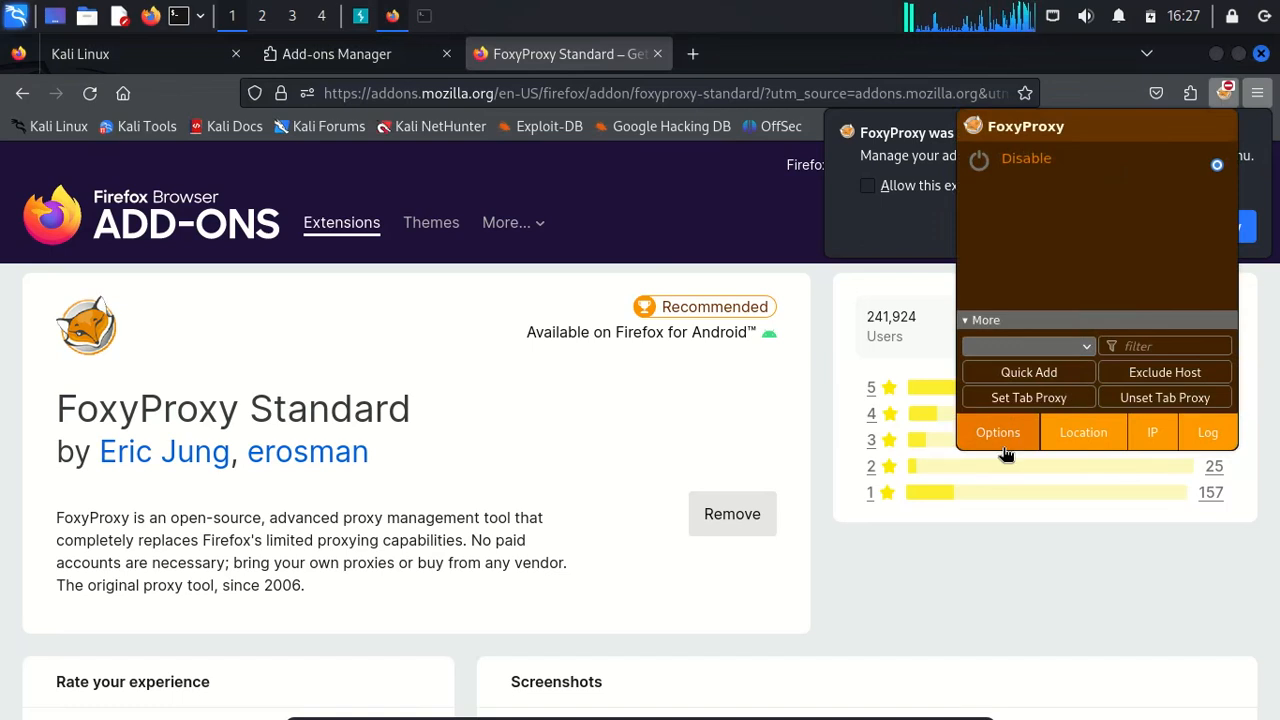
click(1003, 449)
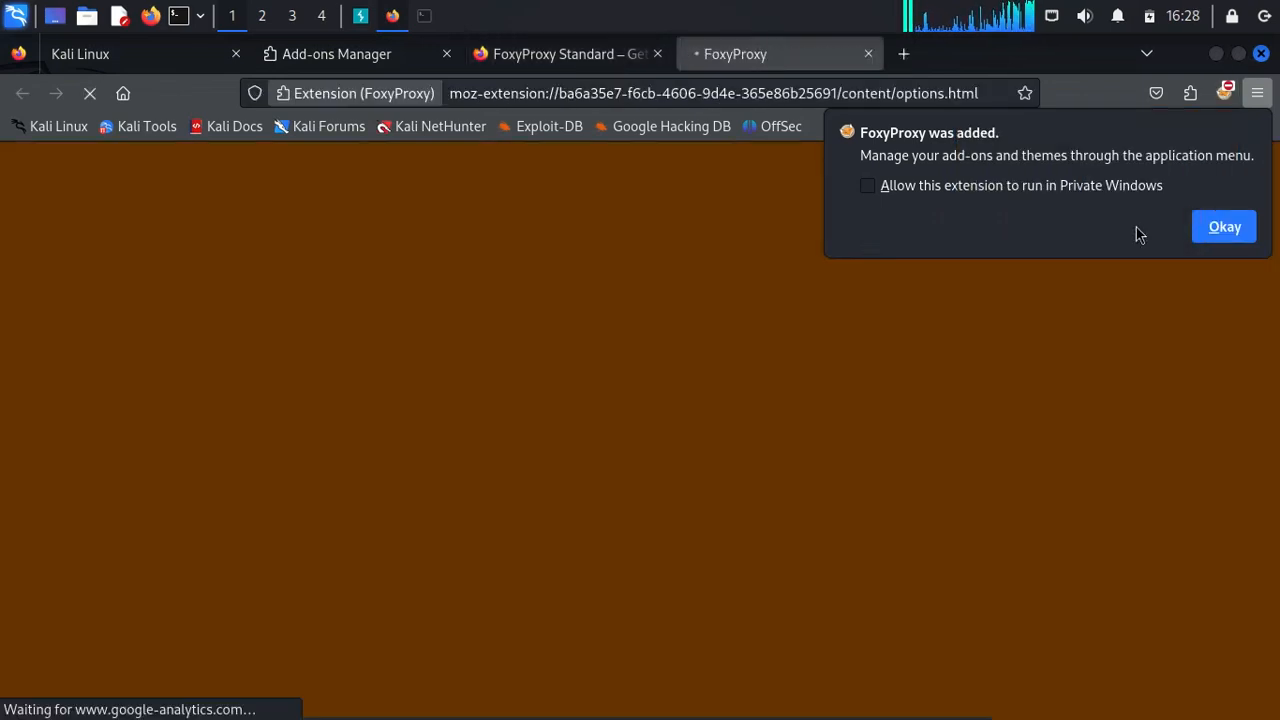
click(1224, 227)
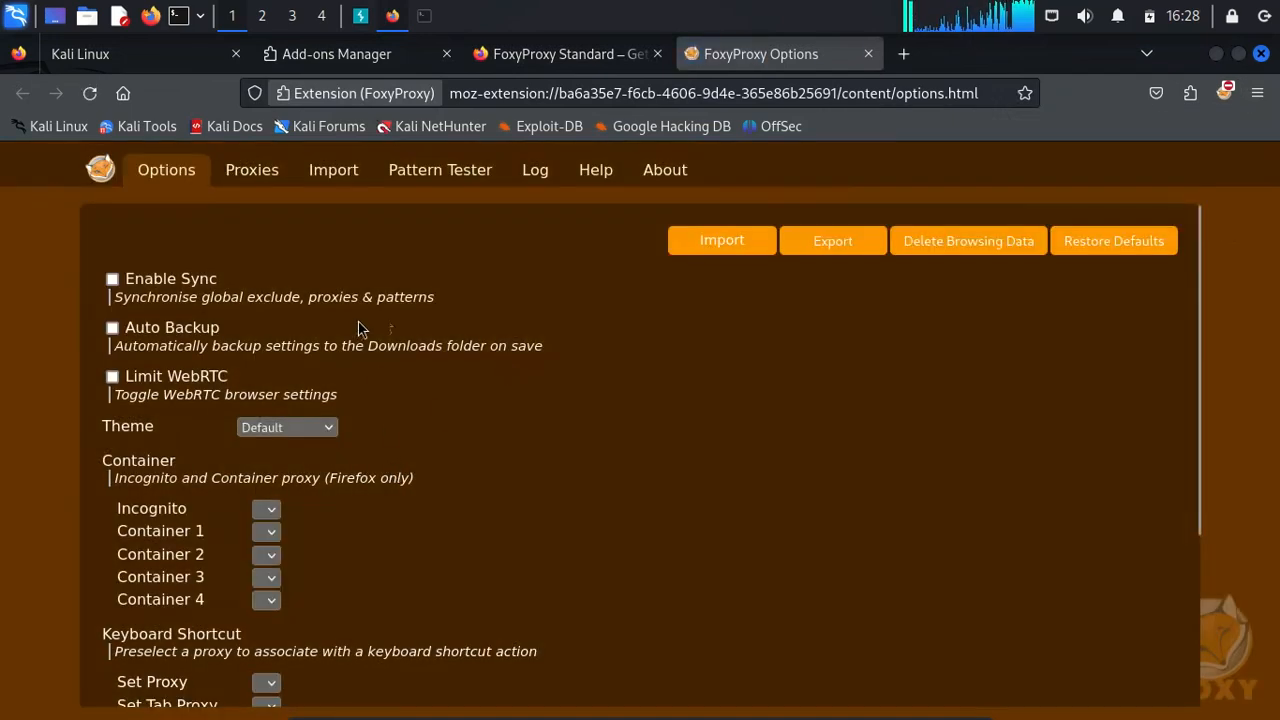
- Add a new FoxyProxy proxy entry titled "burp" with the hostname 127.0.0.1
click(248, 173)
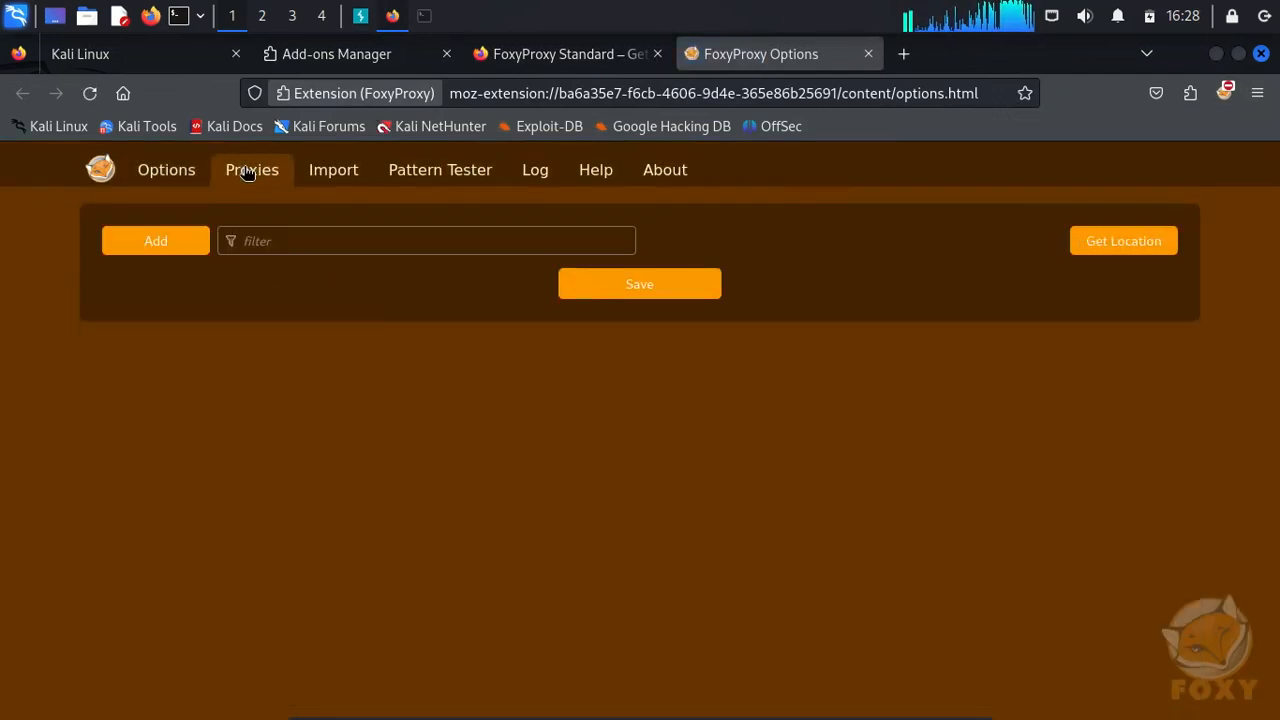
click(157, 252)
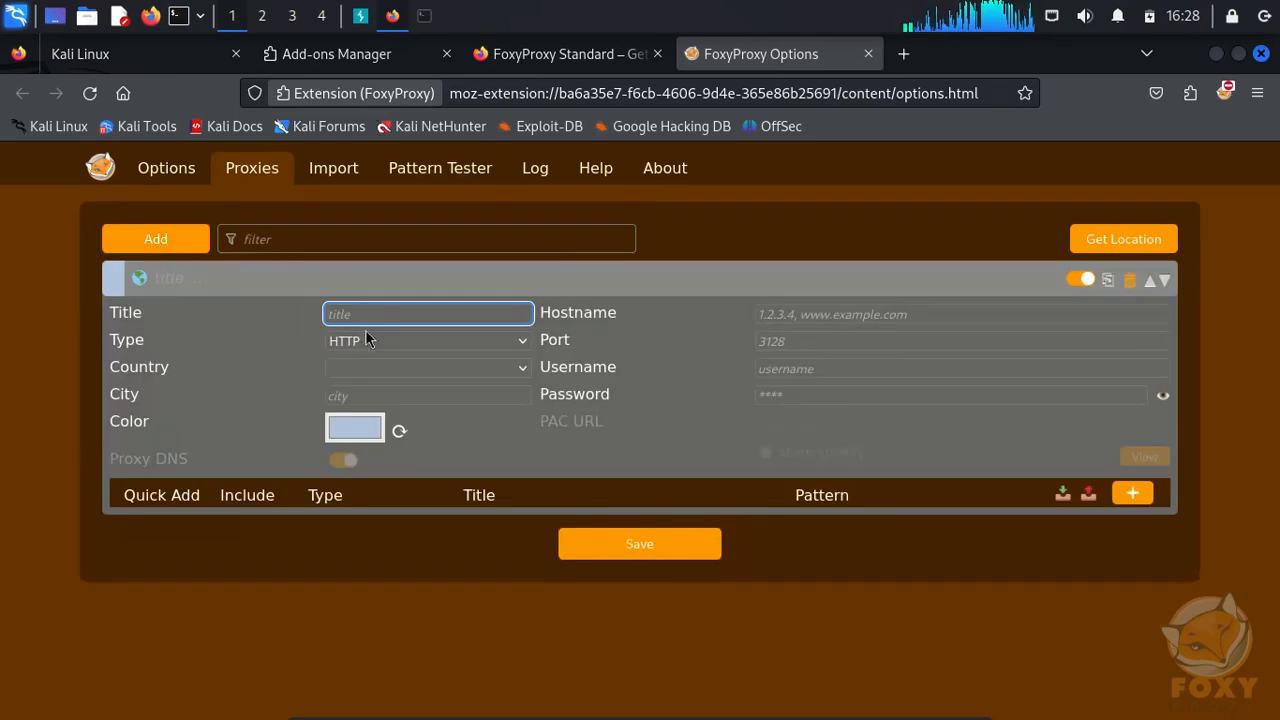
text(burp)
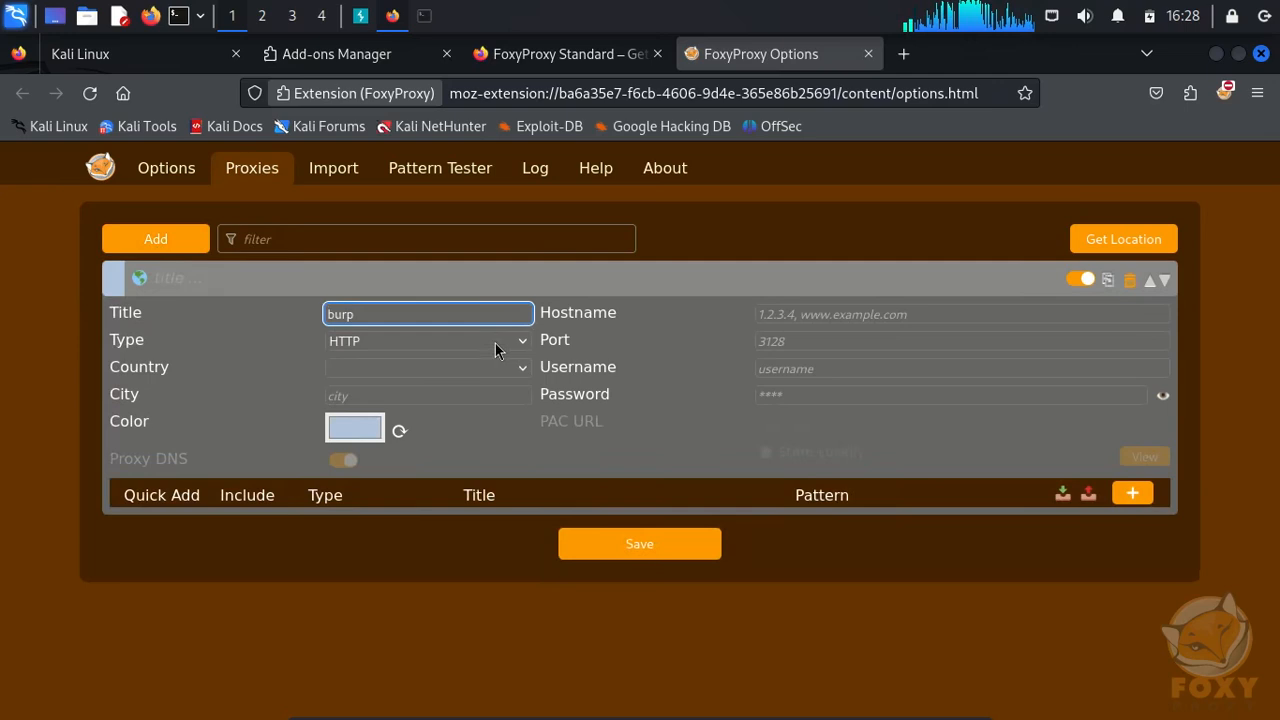
click(810, 312)
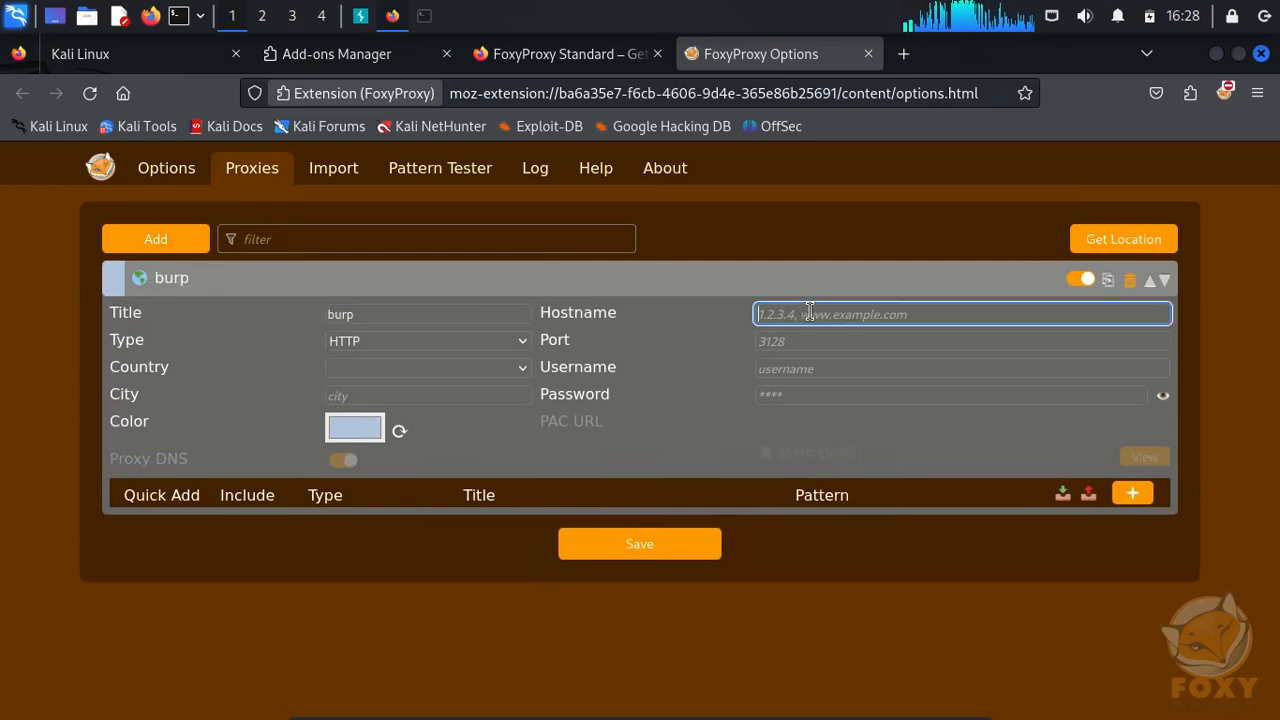
text(127.0)
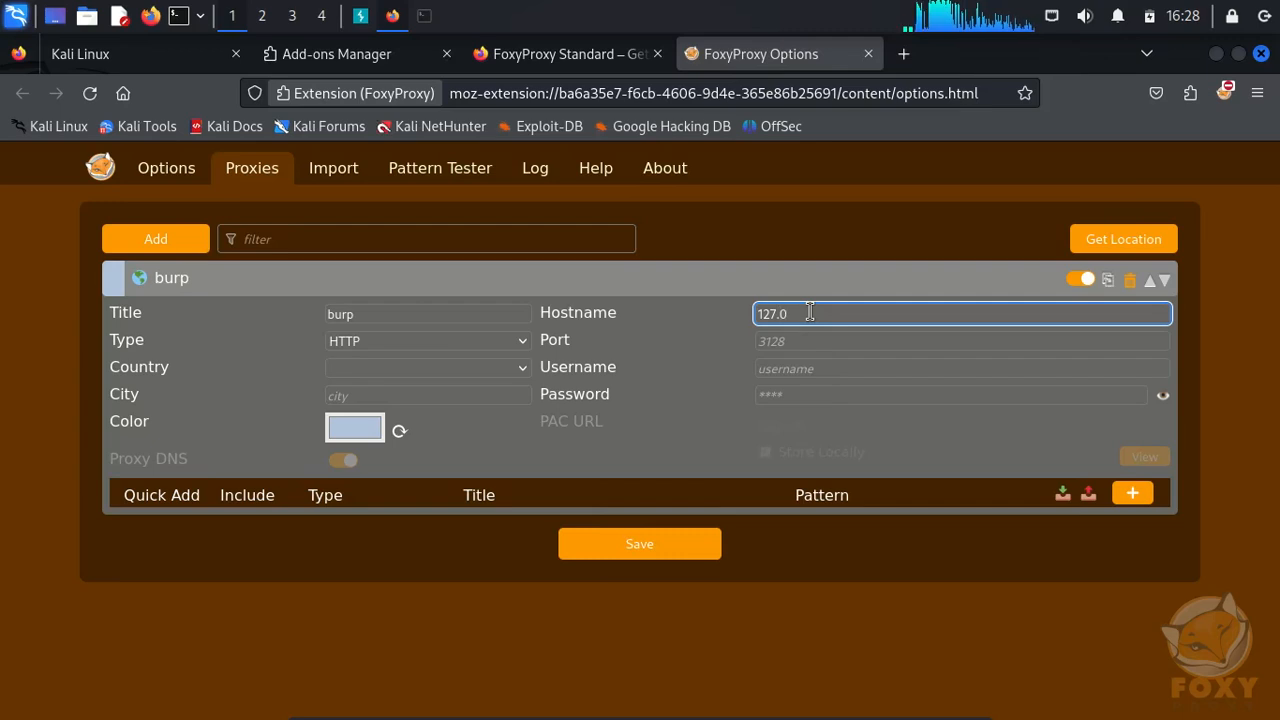
text(.0.)
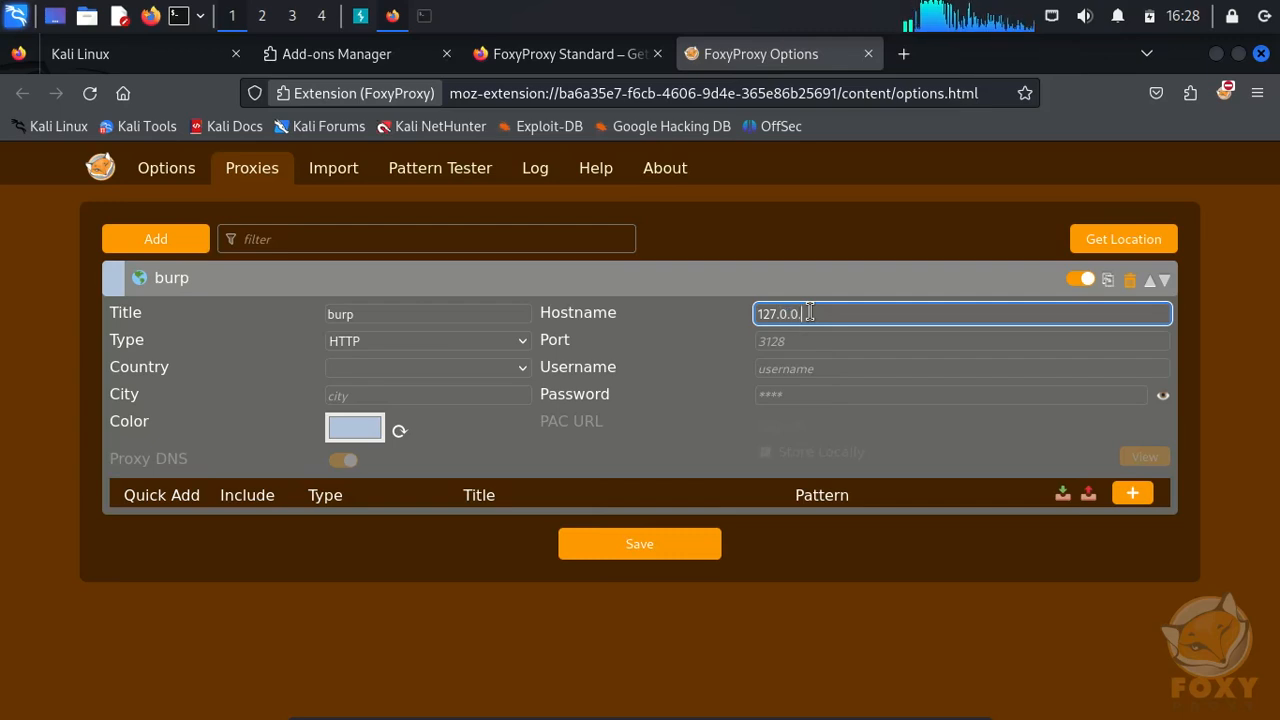
text(1)
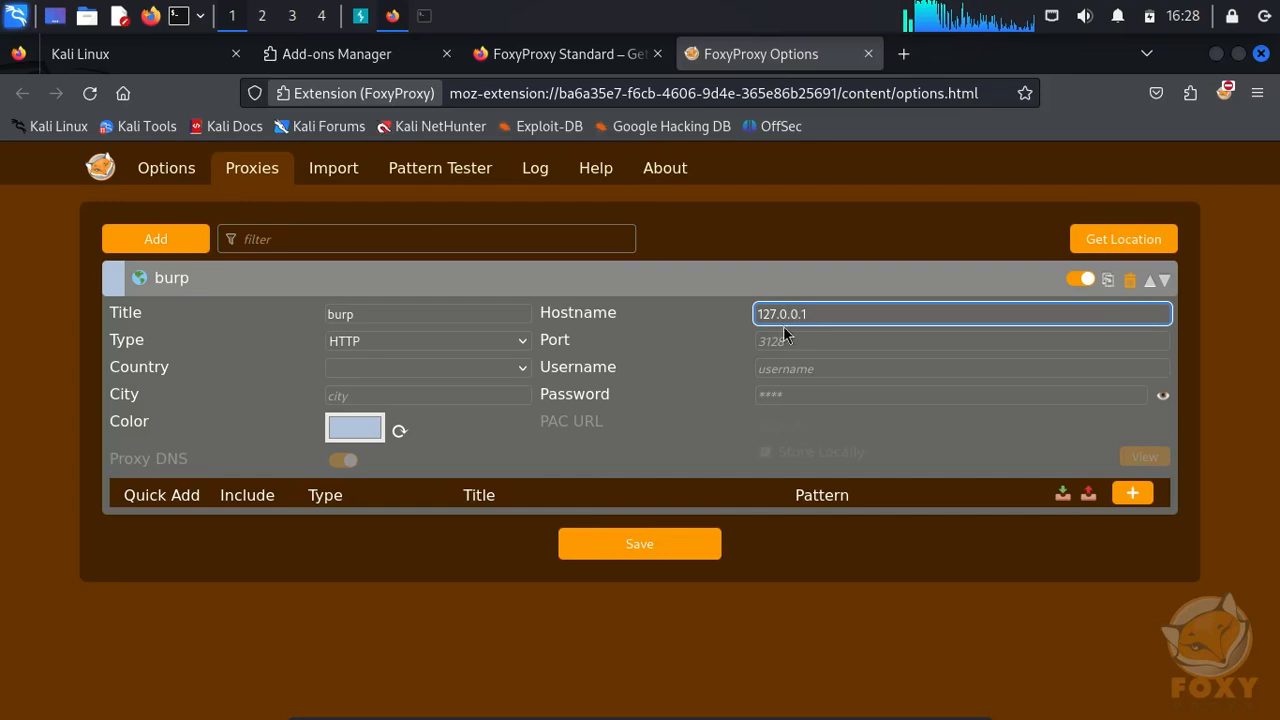
- Set the burp proxy's port to 8080 and save the FoxyProxy entry
click(828, 341)
text(8080)
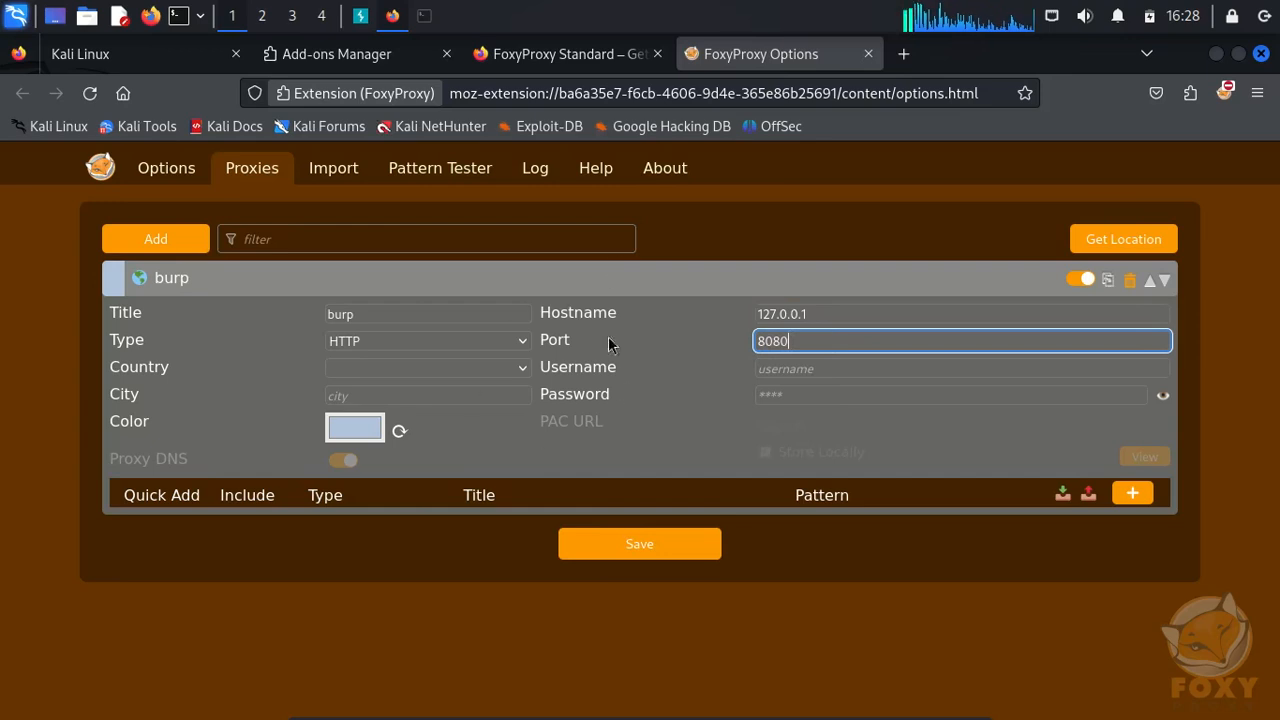
click(647, 547)
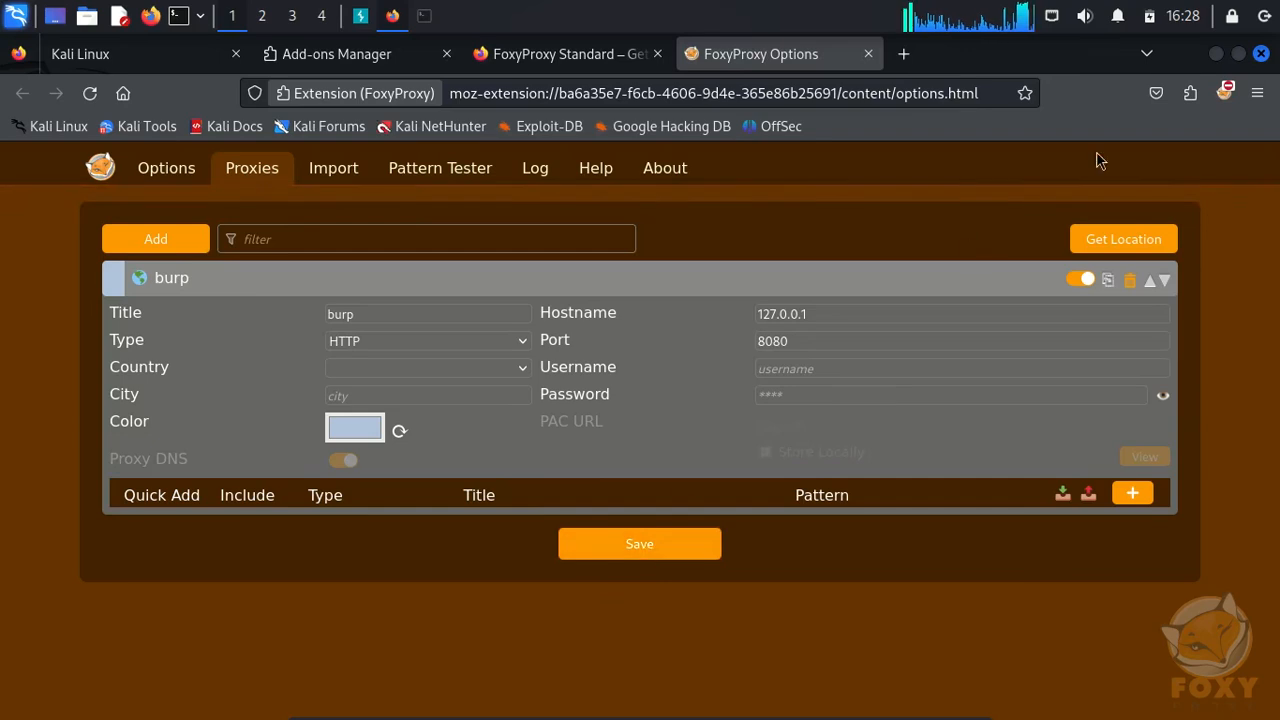
- Close the FoxyProxy options page and activate the burp proxy in the extension
click(1224, 100)
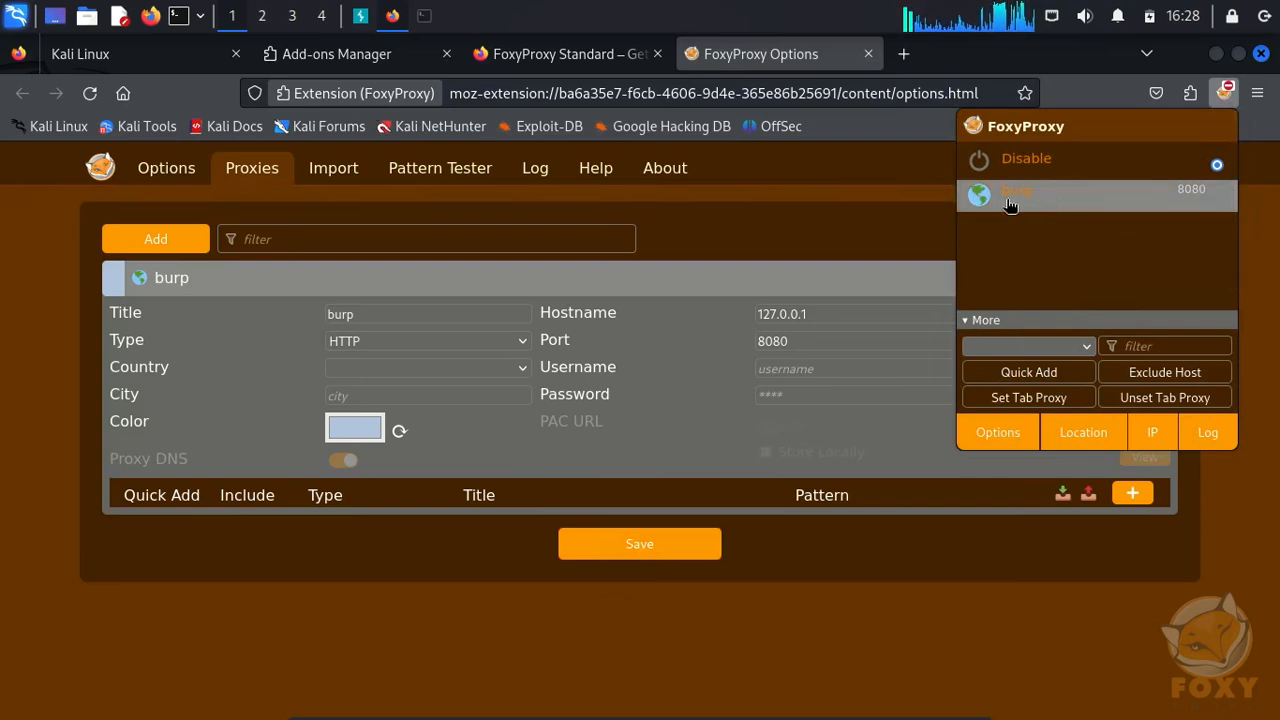
click(796, 163)
click(868, 55)
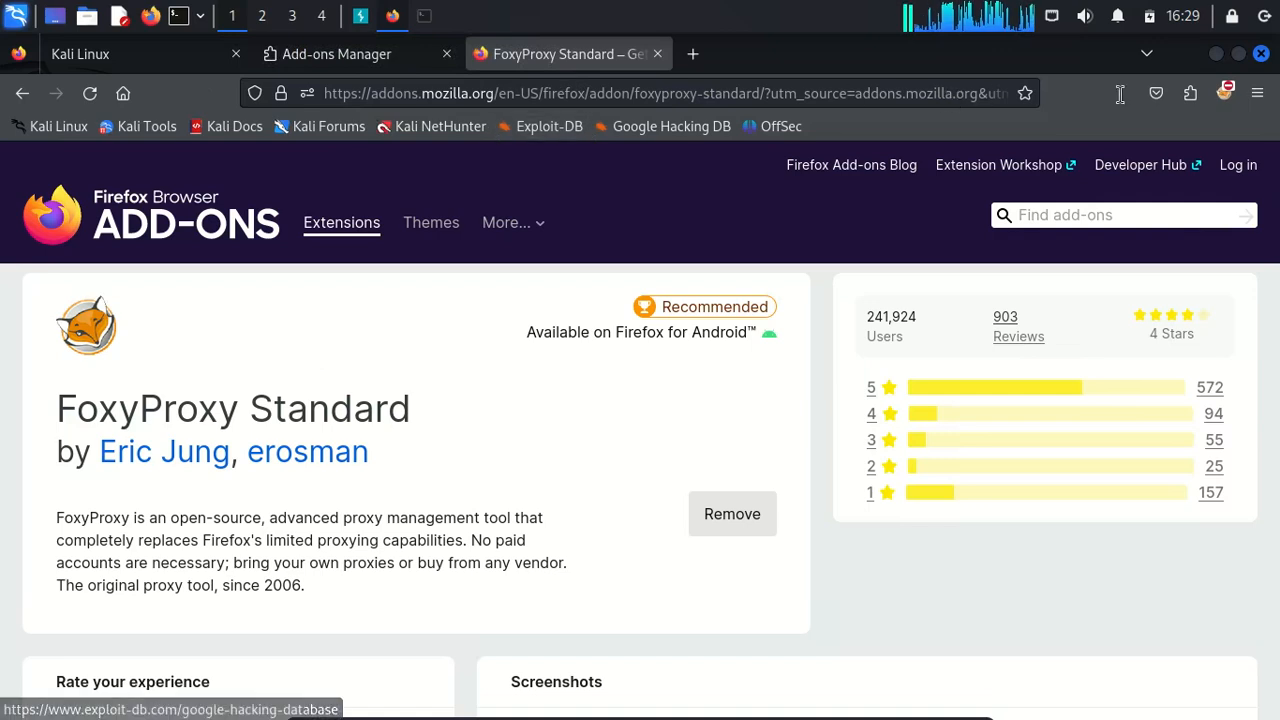
click(1226, 95)
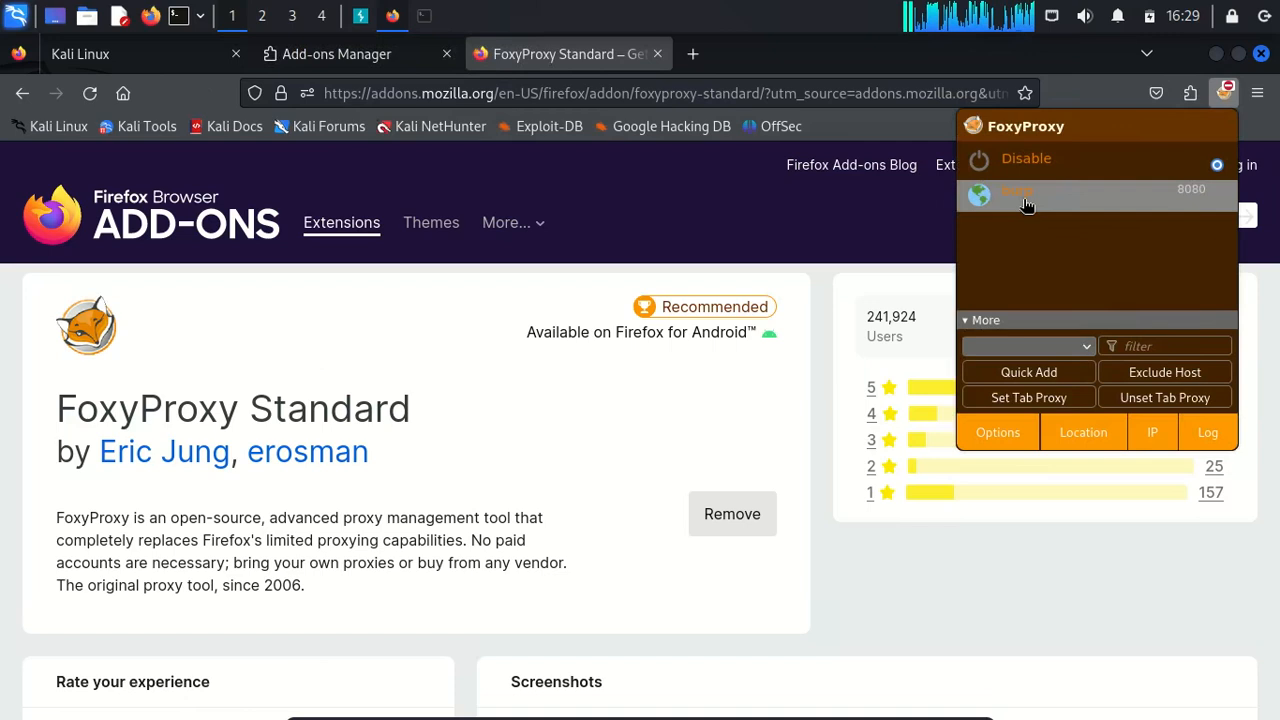
click(1027, 204)
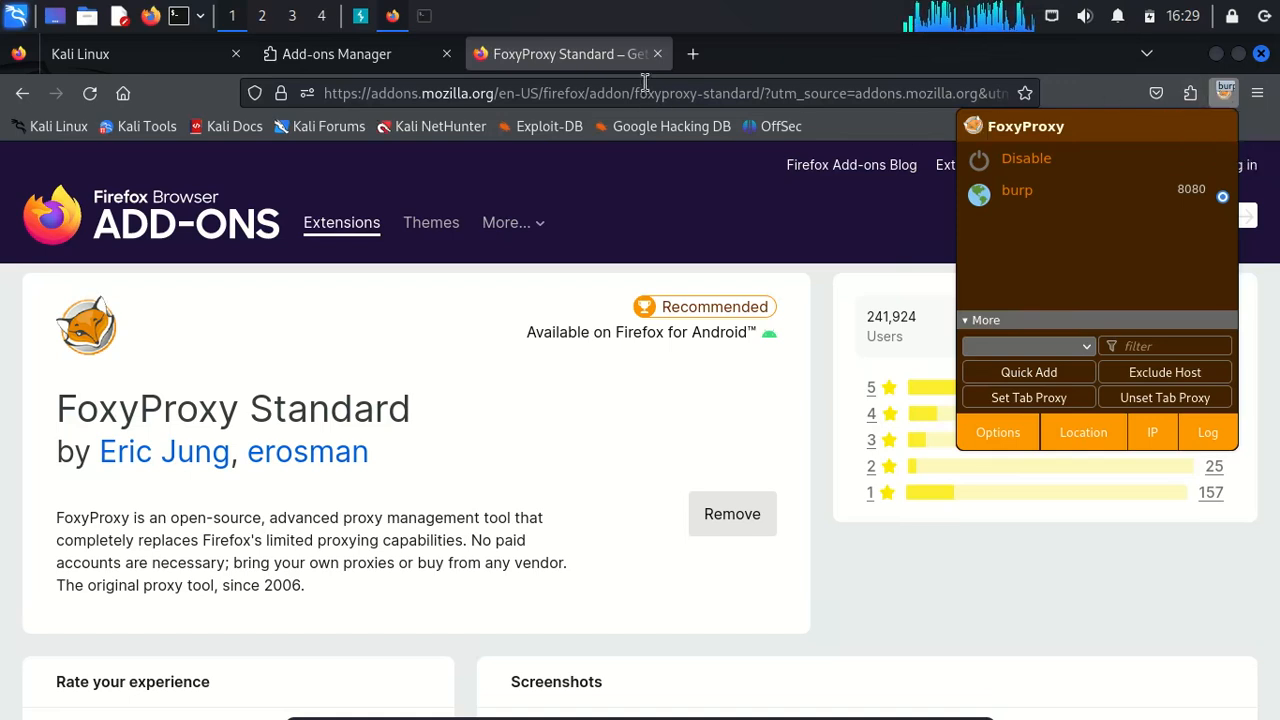
- Search Google for "burpsuite" in a new browser tab to test the proxied connection
click(693, 55)
click(693, 55)
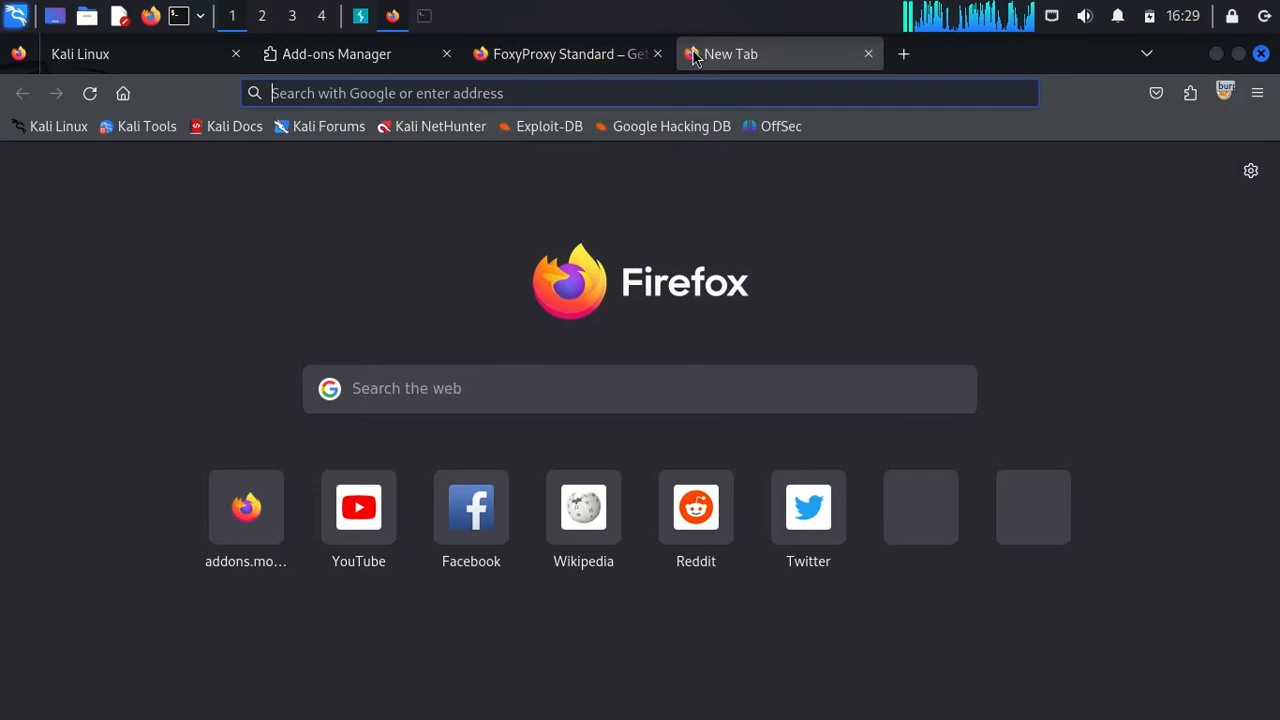
text(b)
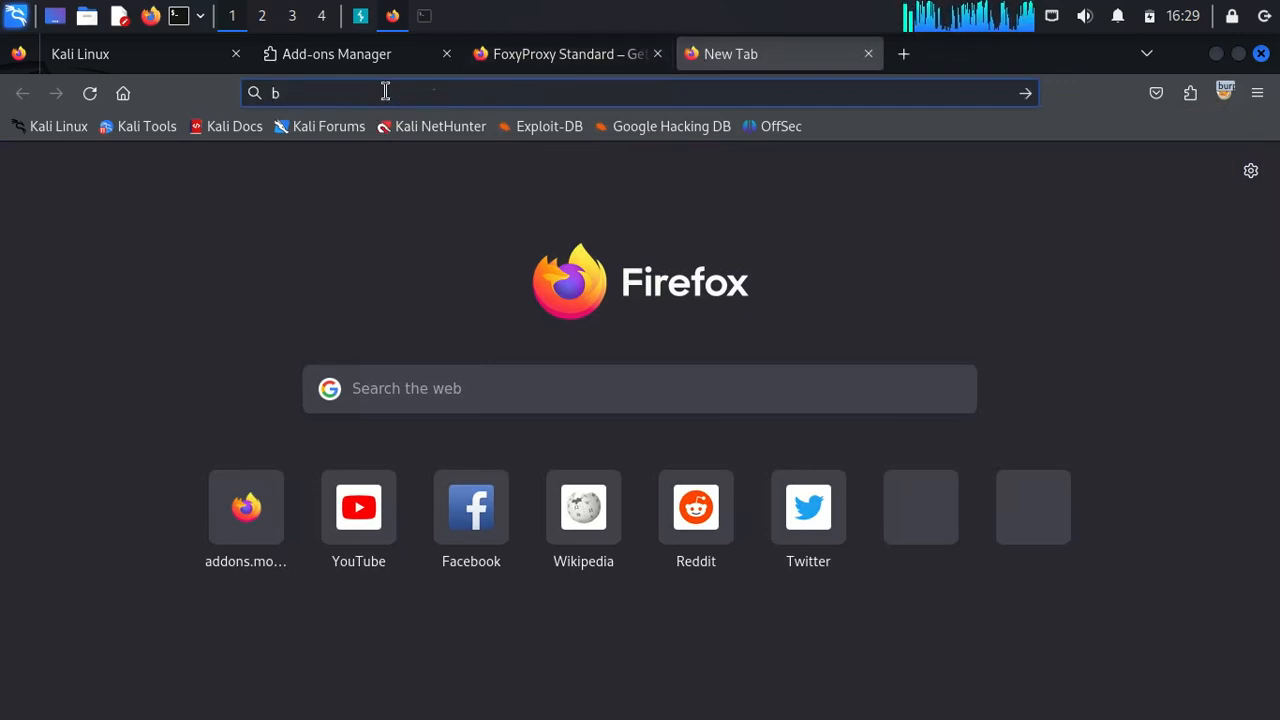
text(urpsuite)
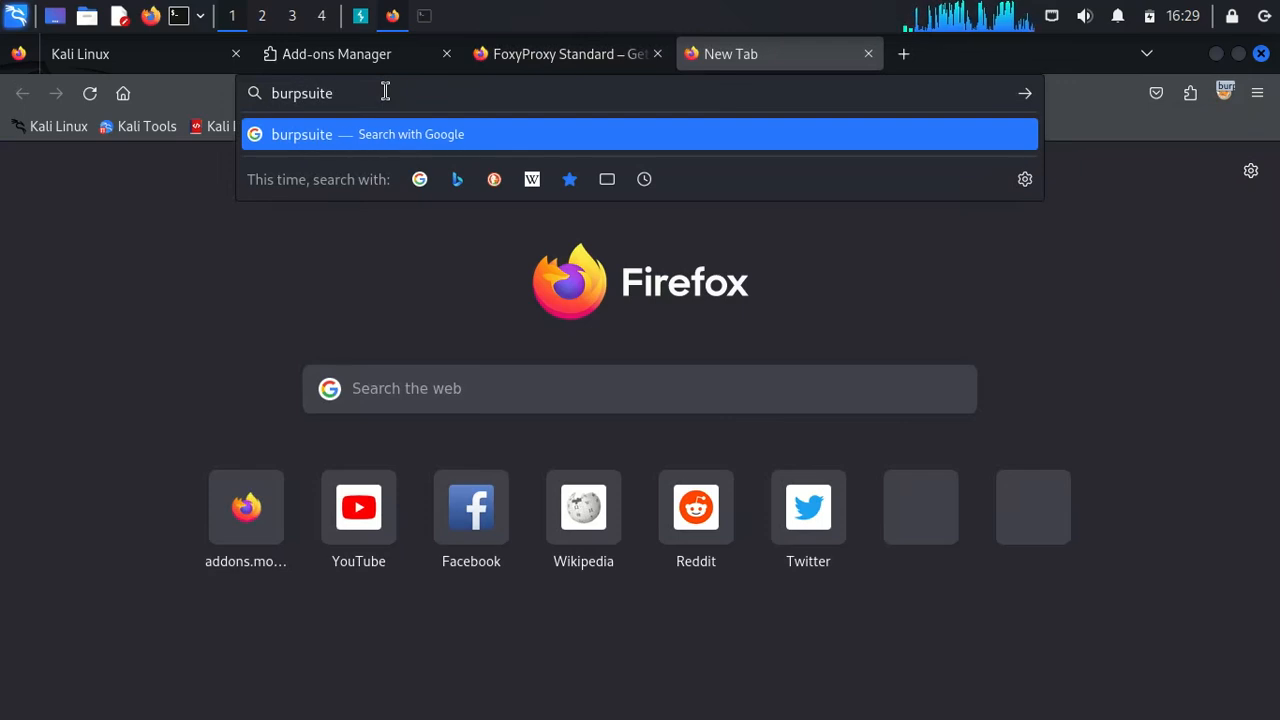
key(Return)
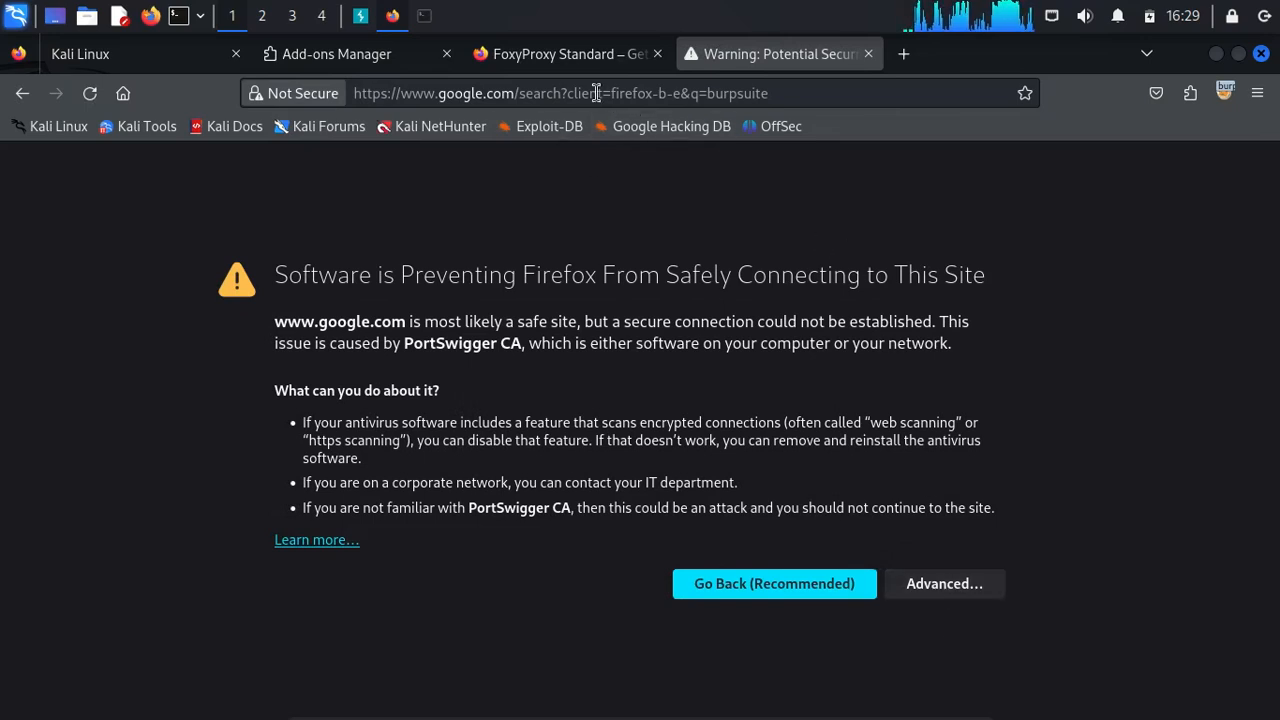
click(952, 585)
scroll(680, 510, down, 3)
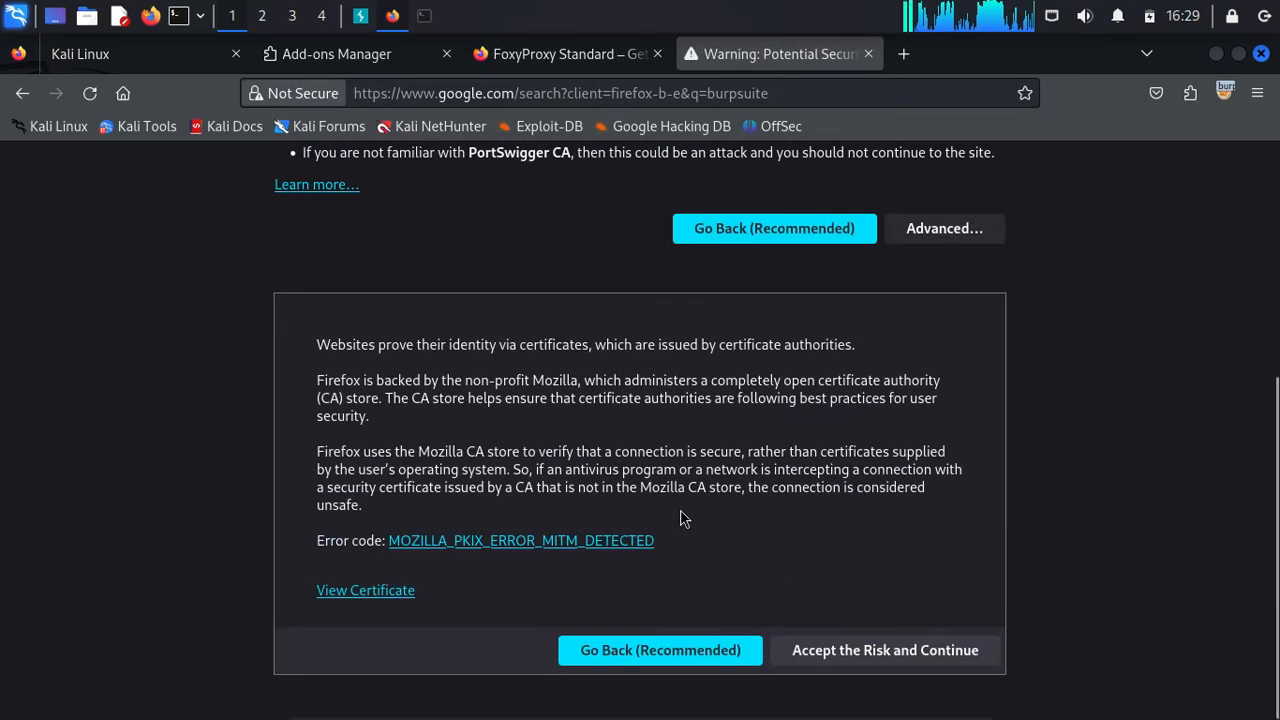
click(852, 660)
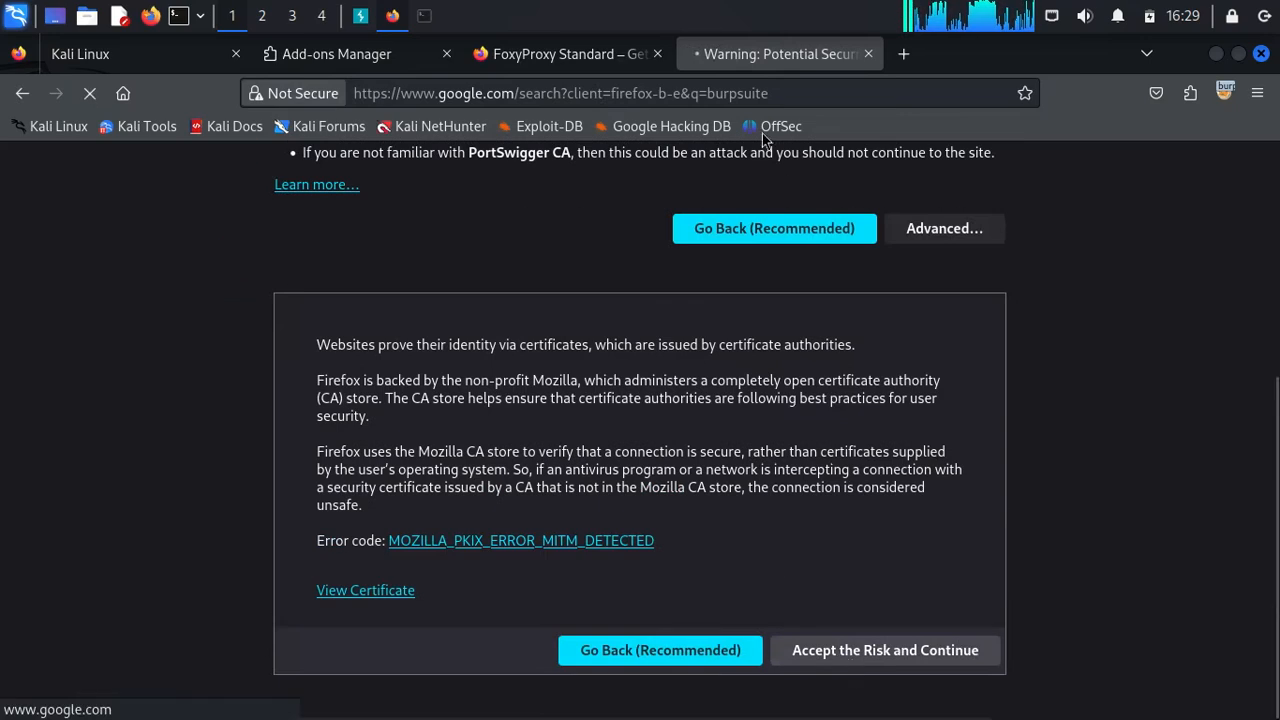
- Open another blank browser tab, then check the proxy's intercept state in Burp Suite and return to Firefox
click(907, 55)
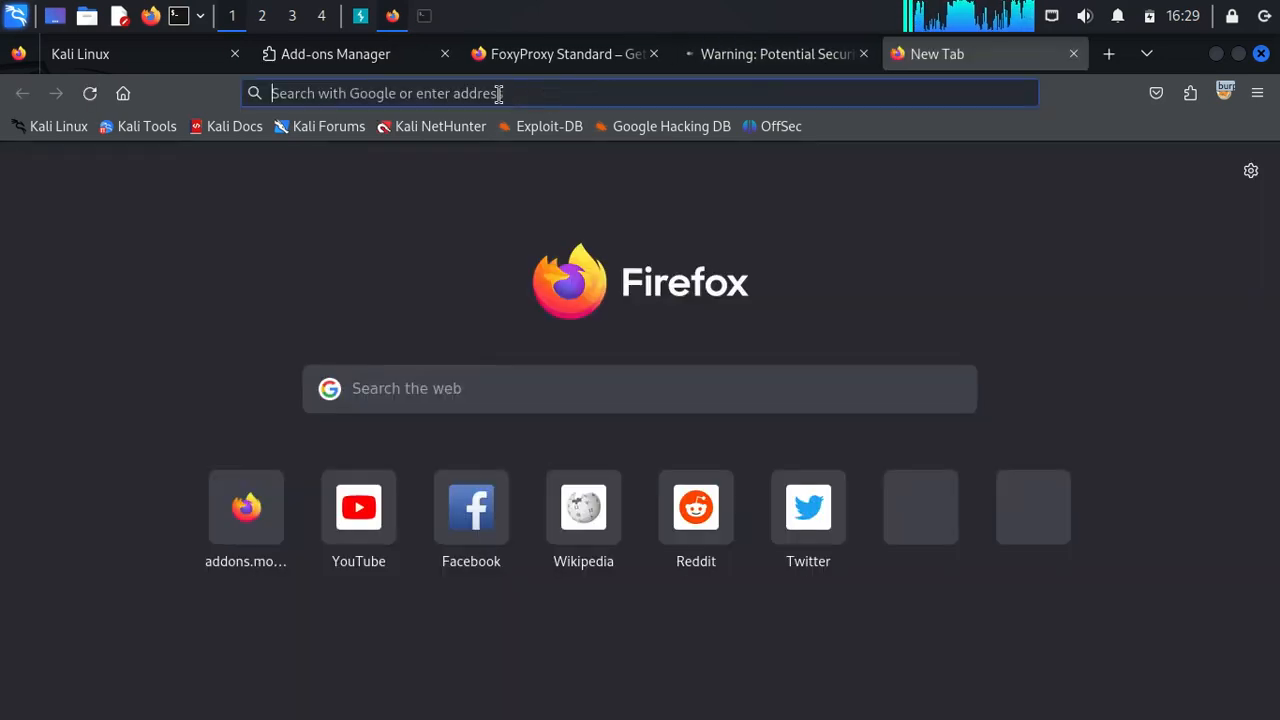
click(357, 15)
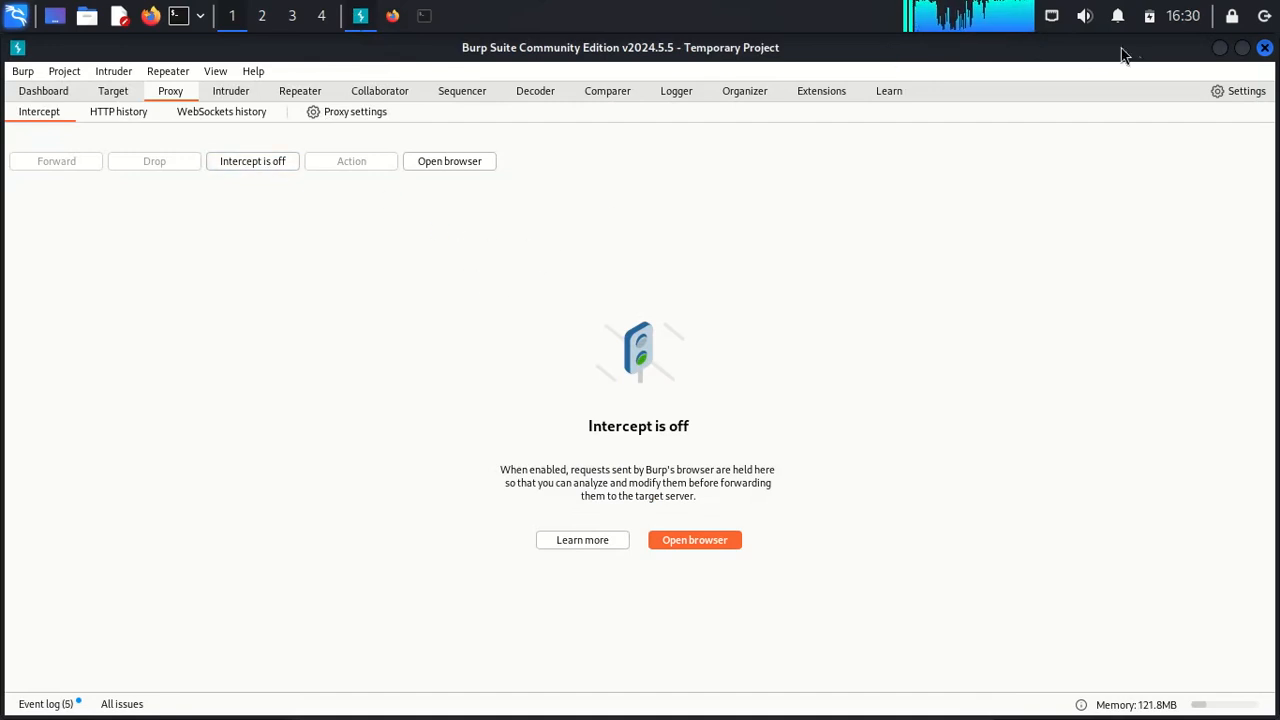
click(1219, 48)
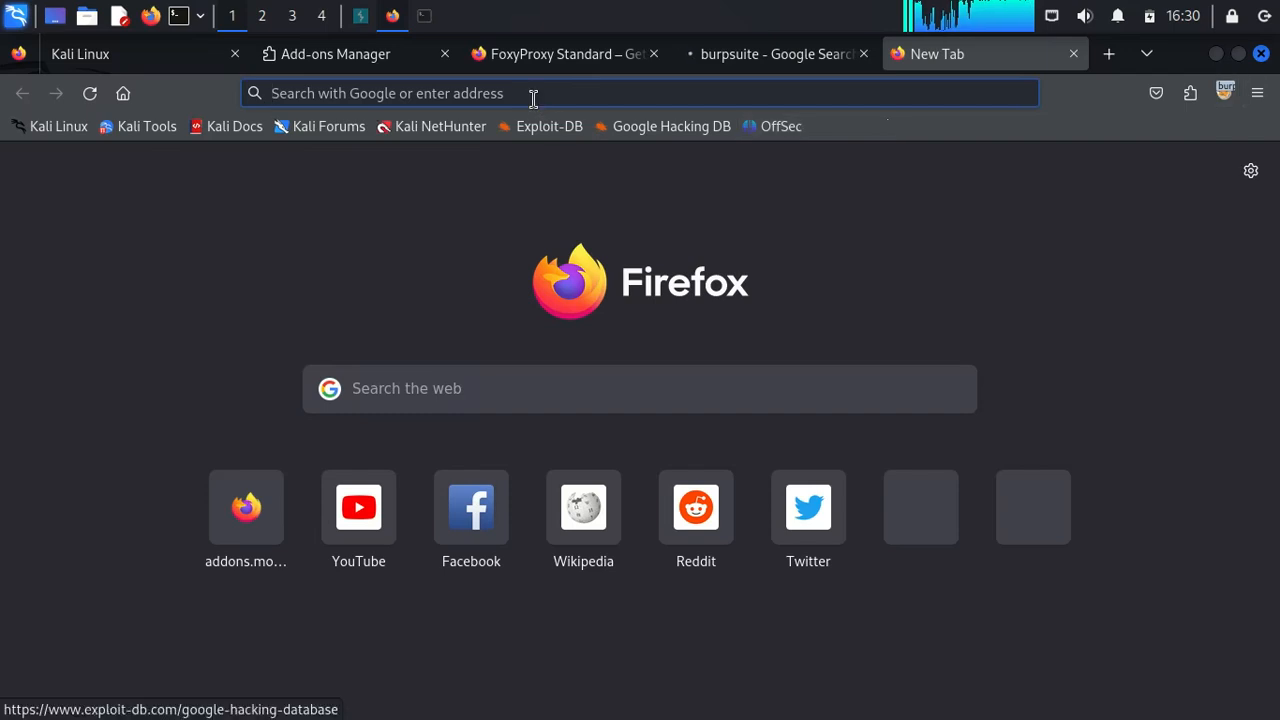
- Search Google for "burpsuite" again from the blank tab
click(480, 98)
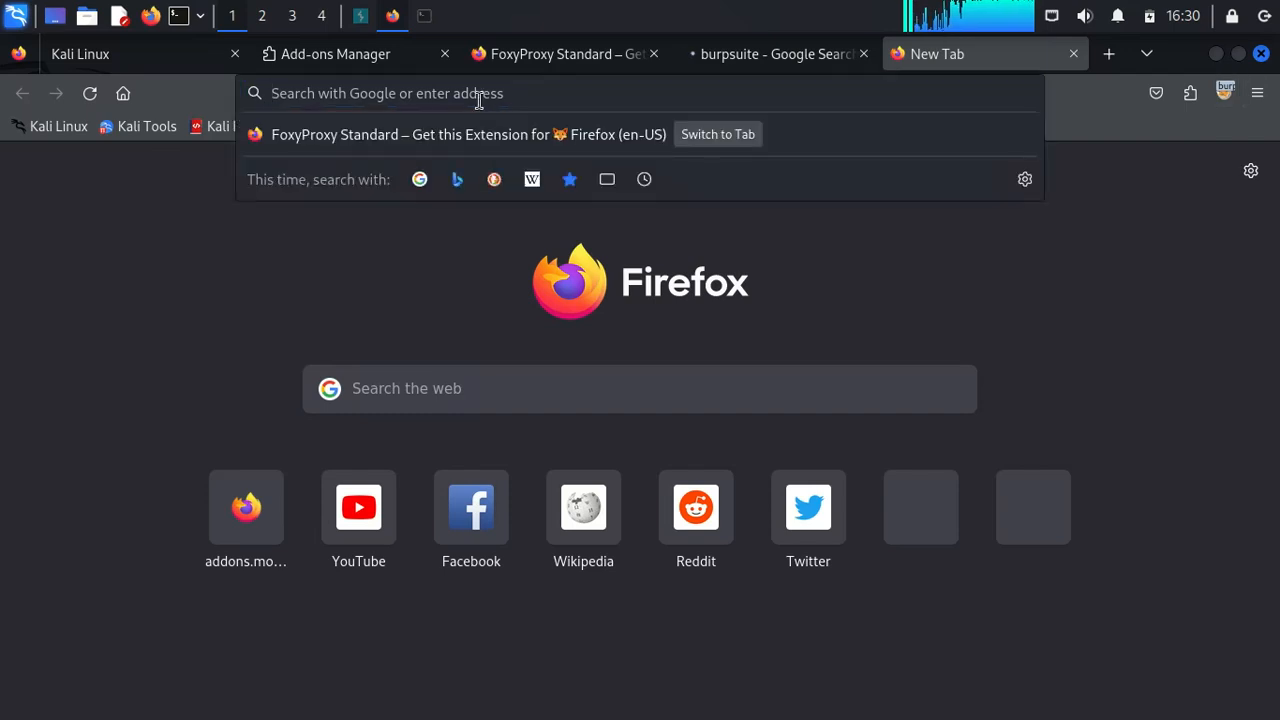
text(burpsu)
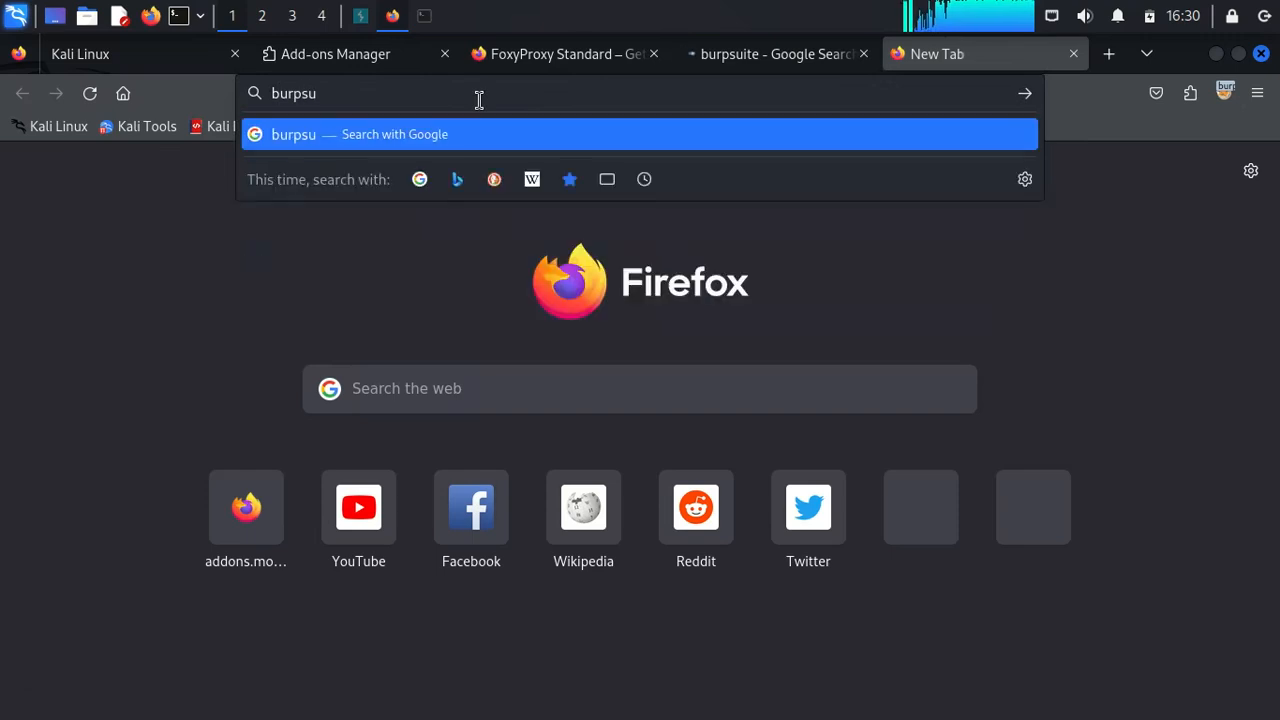
text(ite)
key(Return)
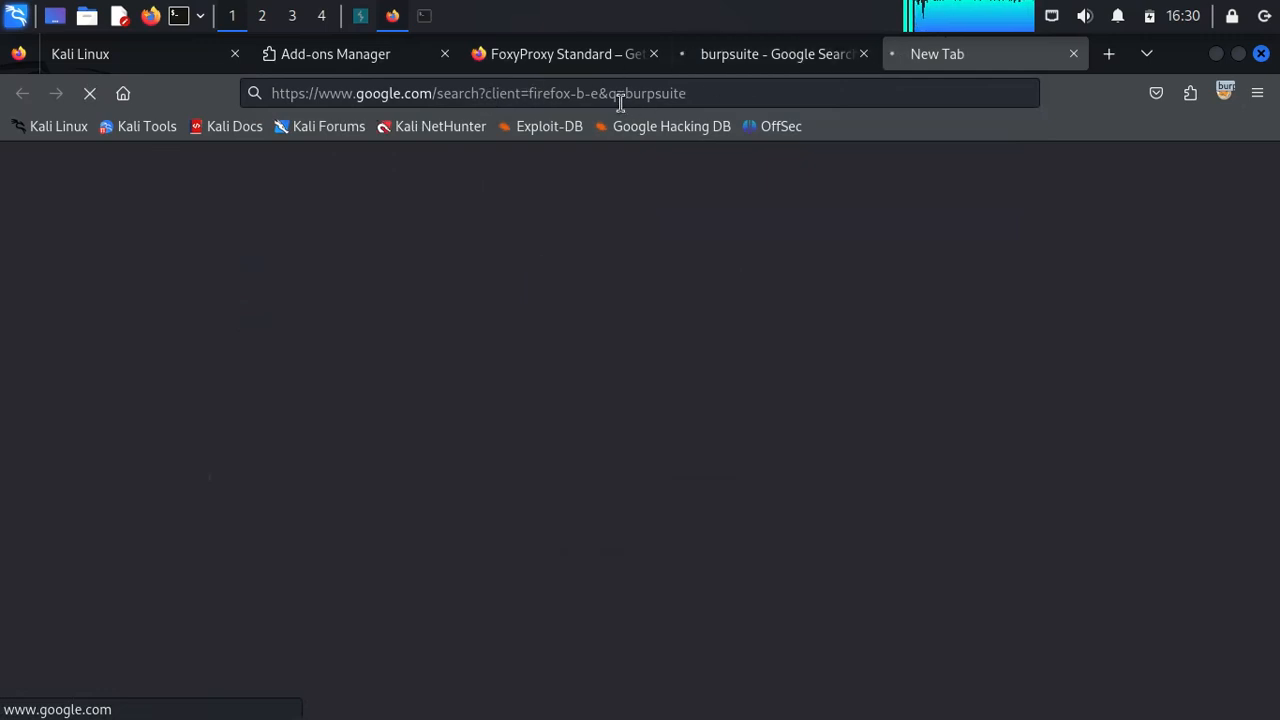
click(623, 93)
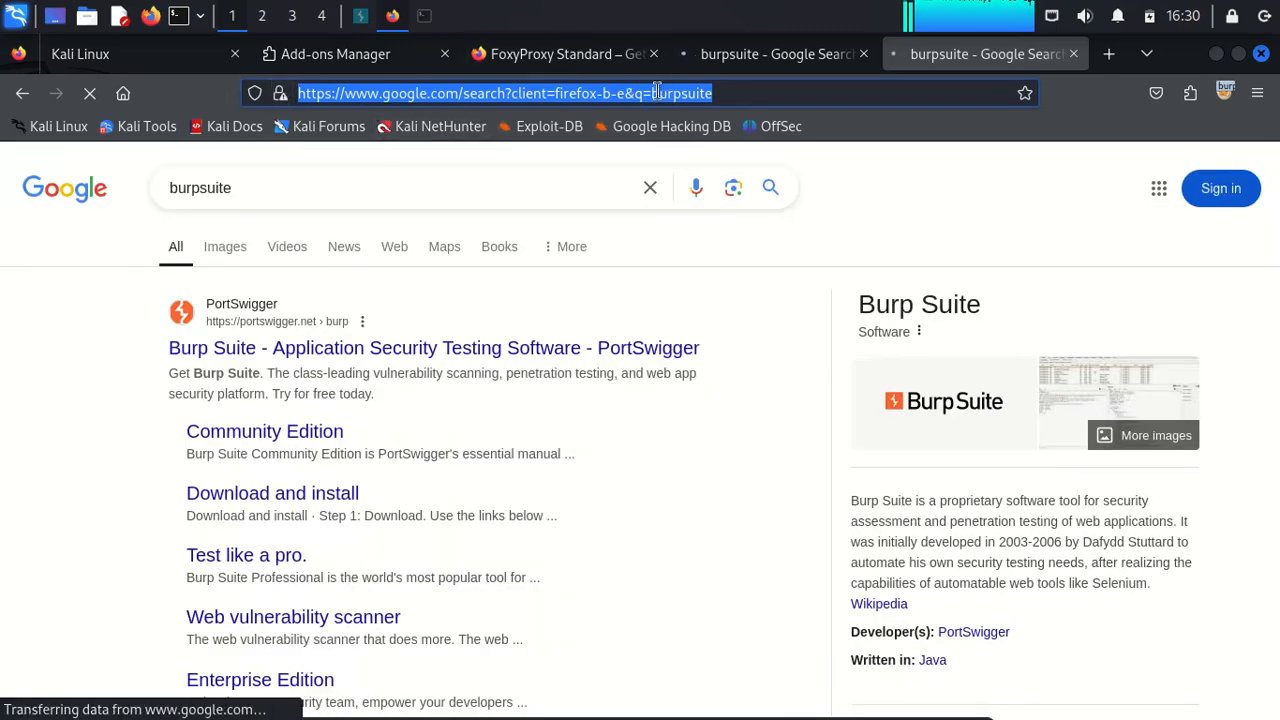
text(htt)
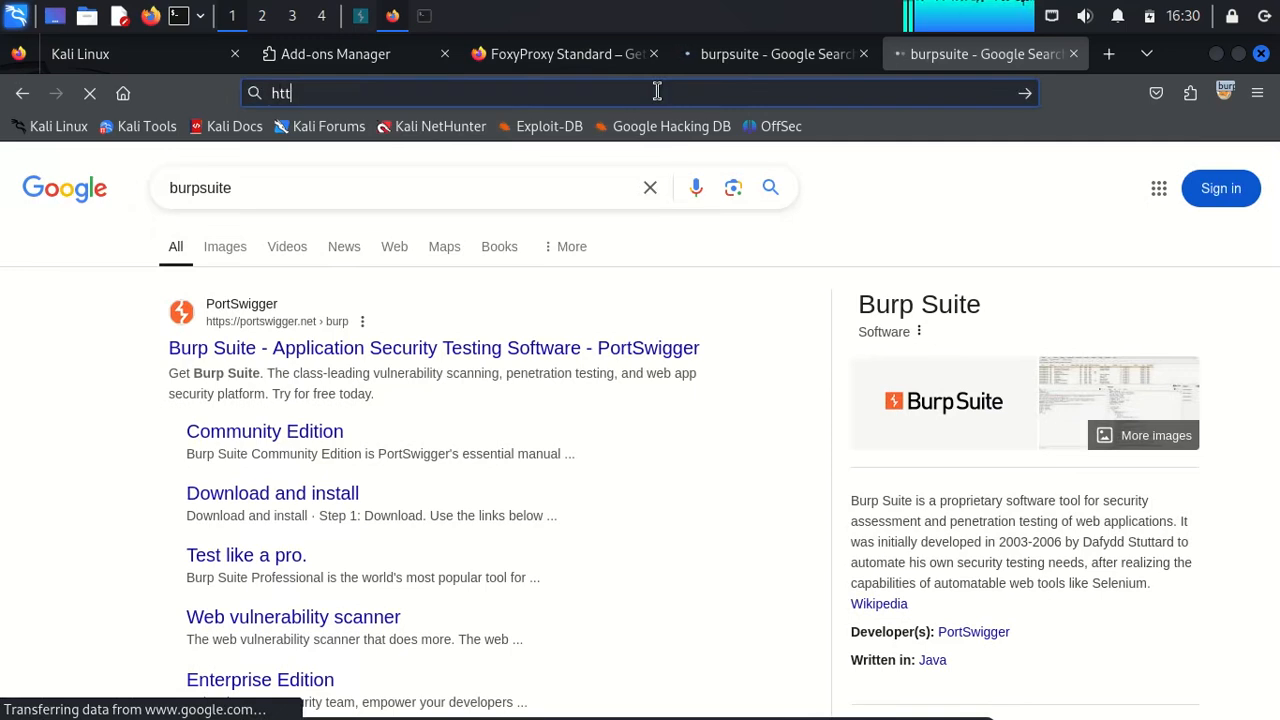
text(p://)
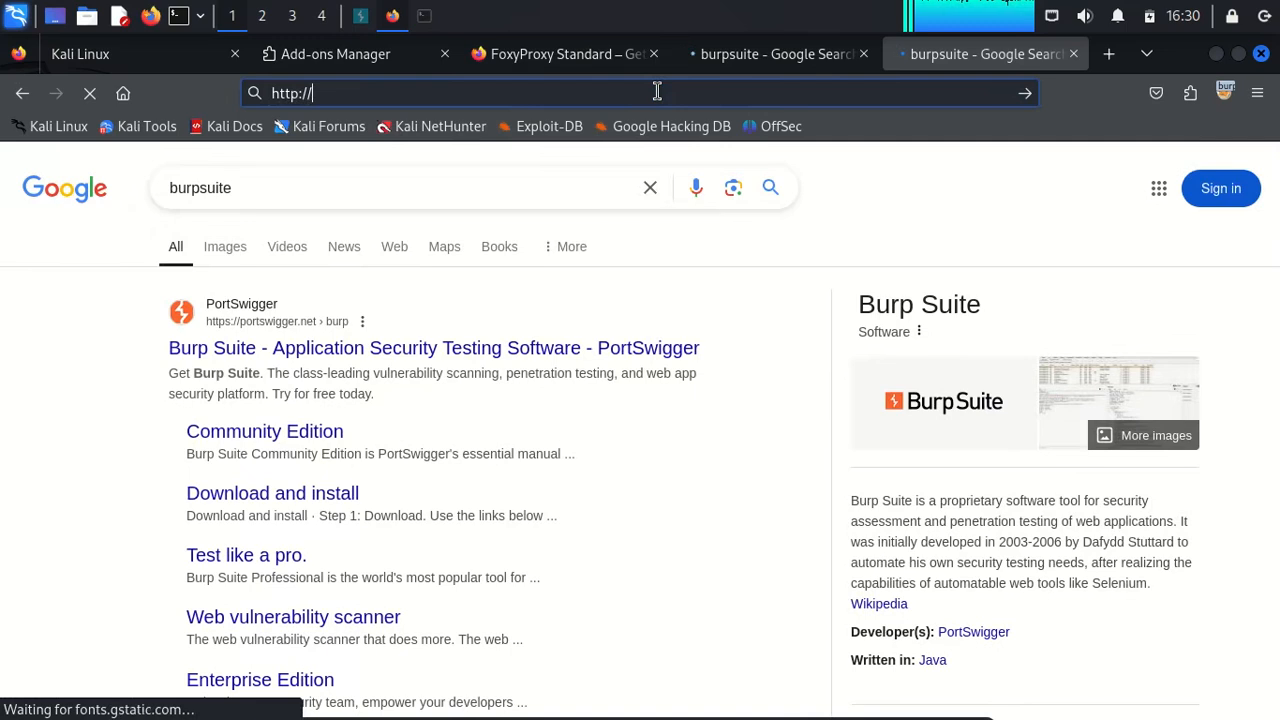
text(burpsi)
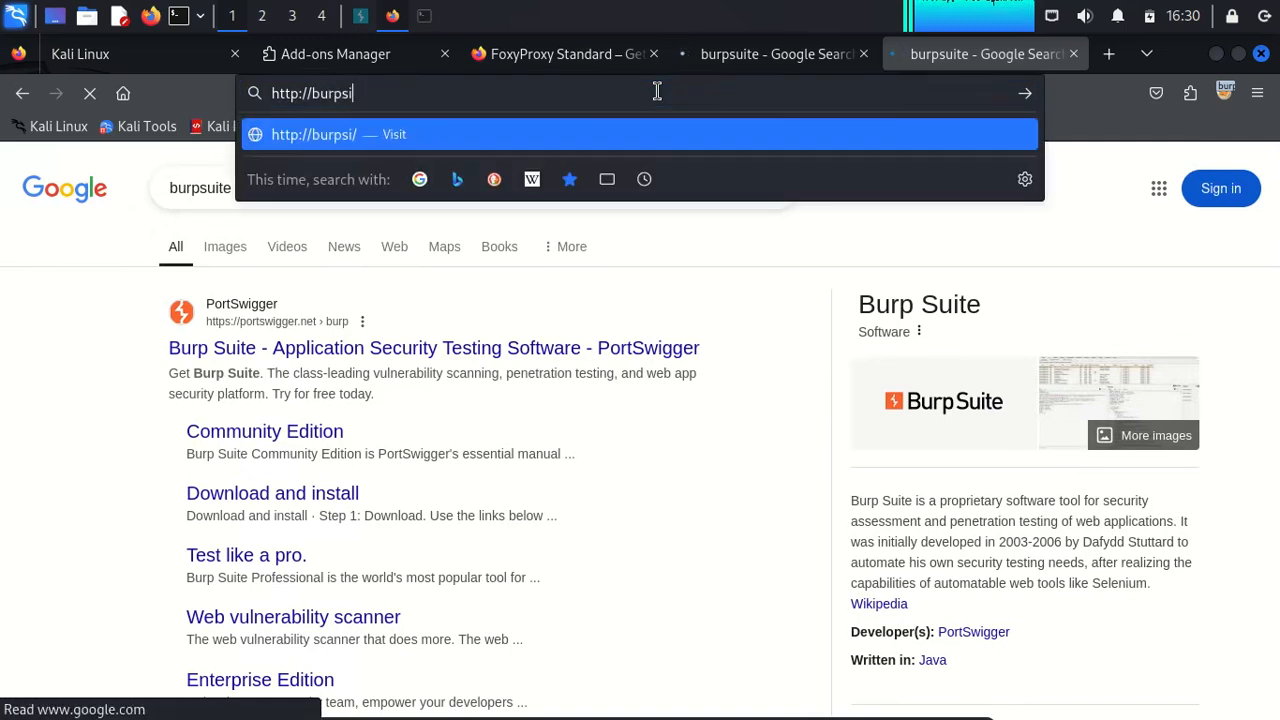
key(BackSpace)
text(uite)
key(Return)
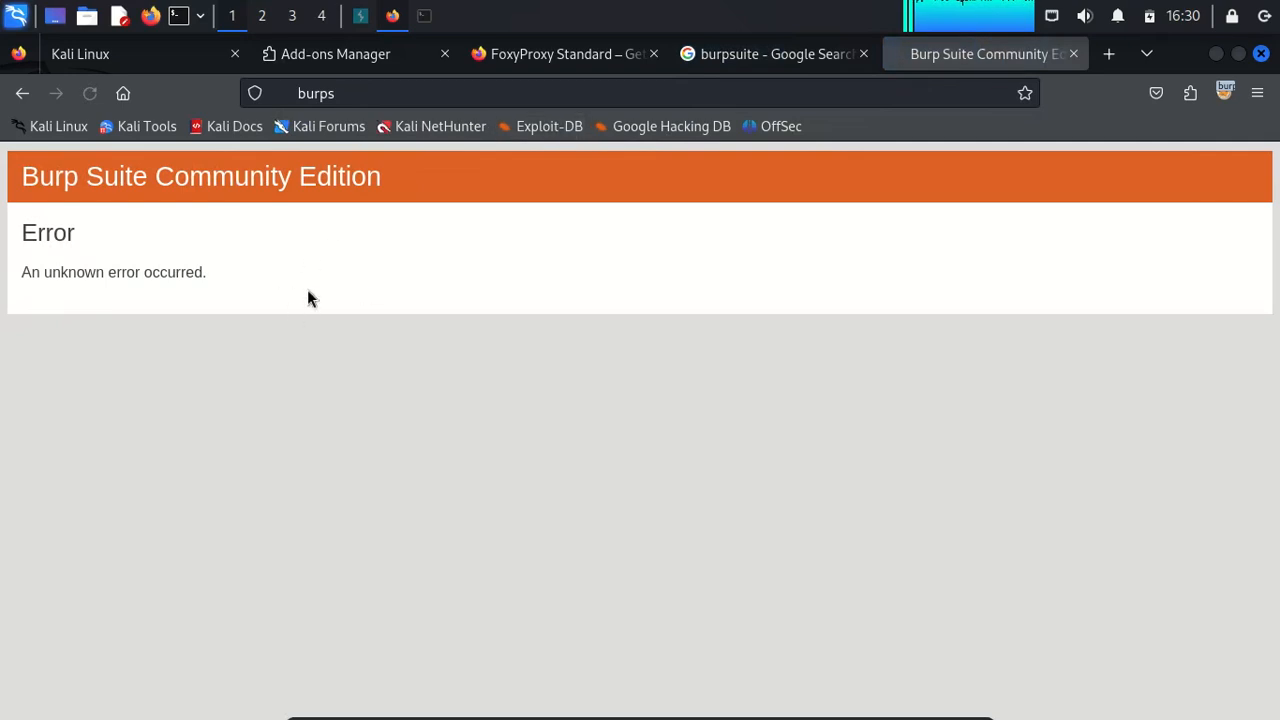
click(368, 92)
click(383, 93)
key(BackSpace)
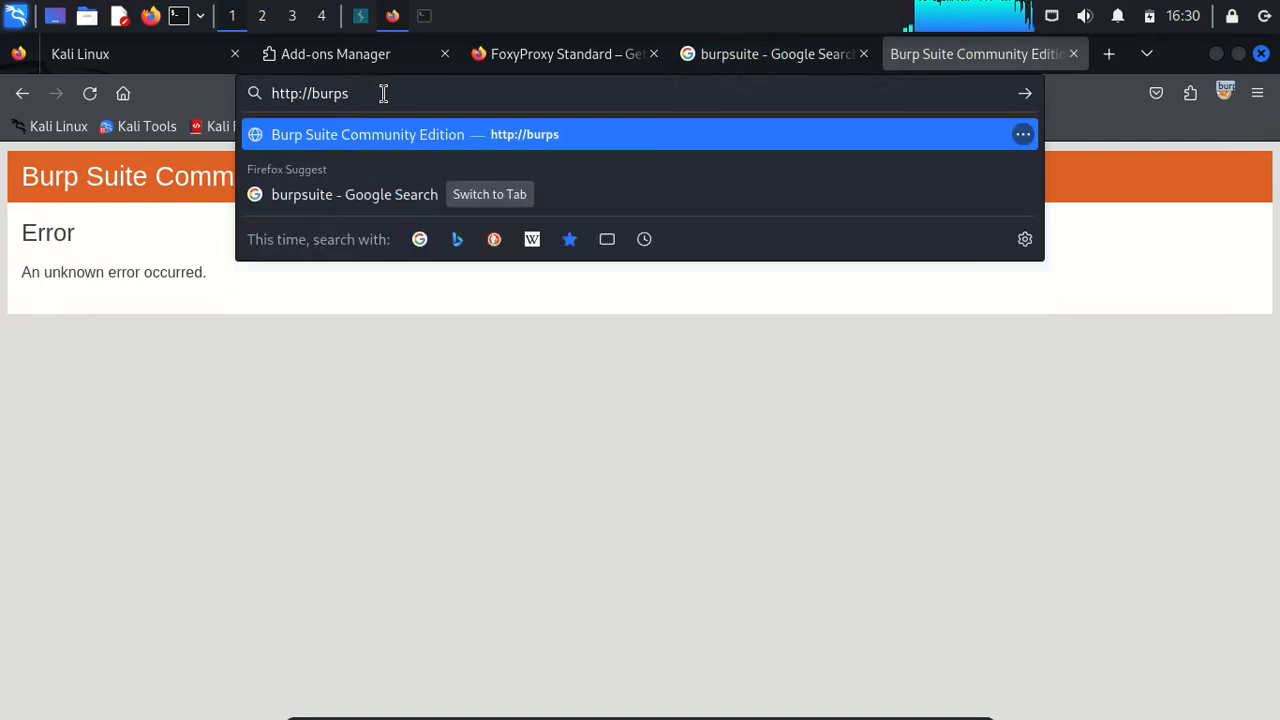
text(uite)
key(Return)
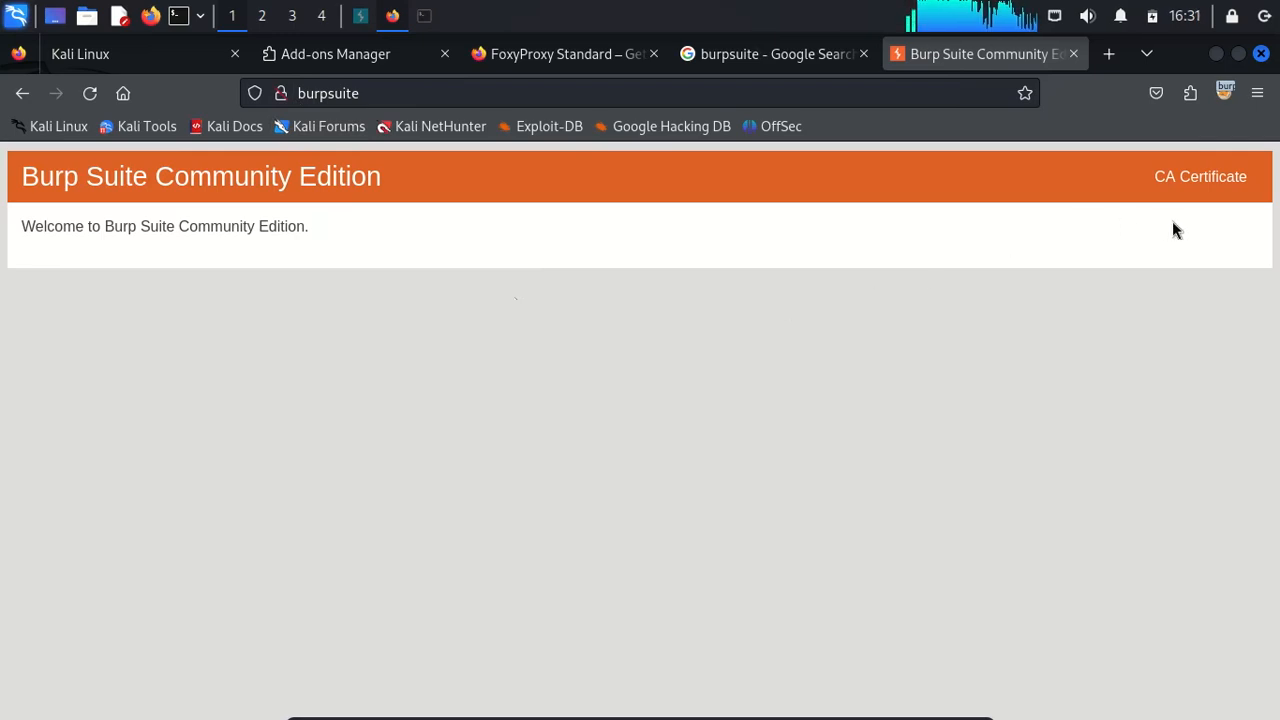
click(1196, 177)
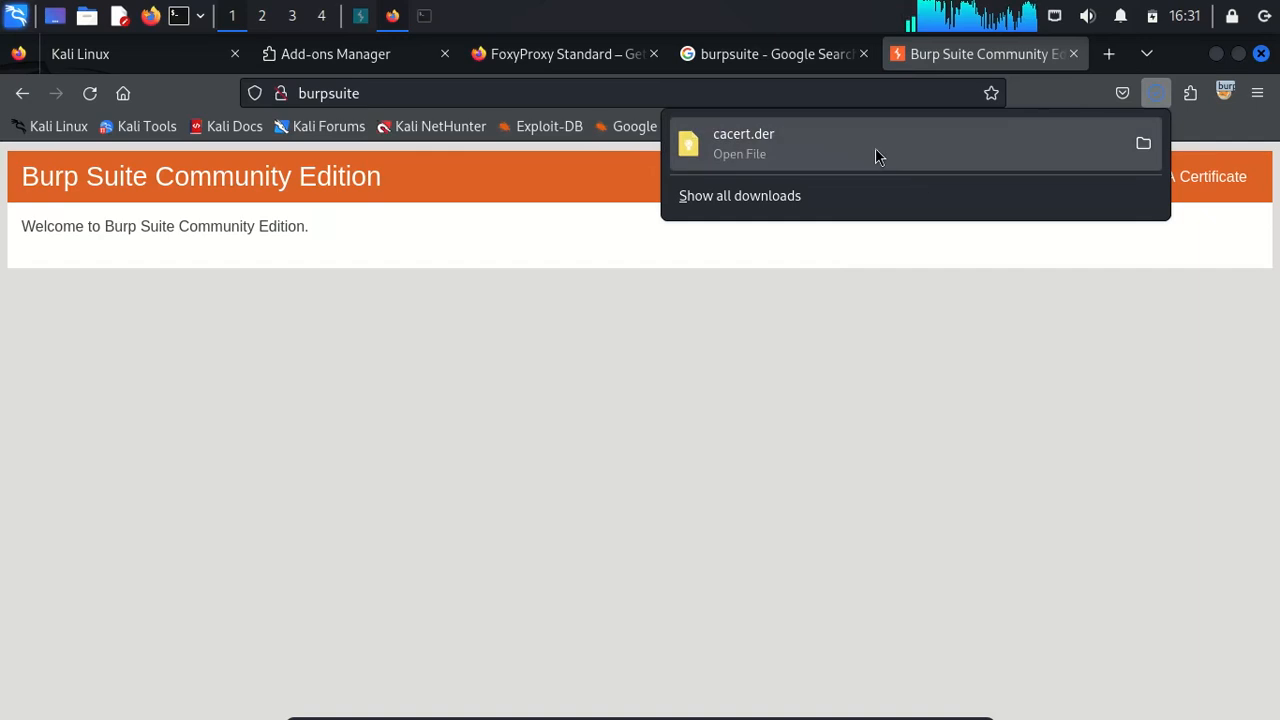
click(771, 408)
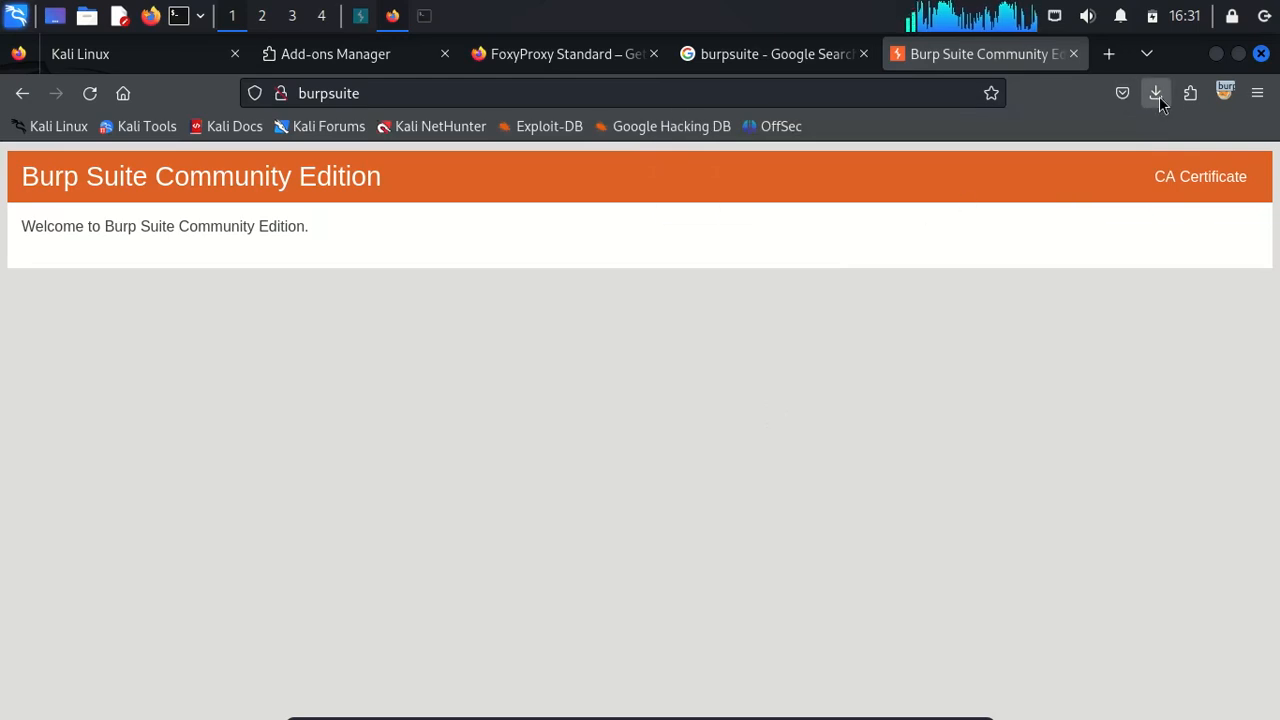
- Open Firefox's settings and go to the Privacy & Security page
click(1260, 94)
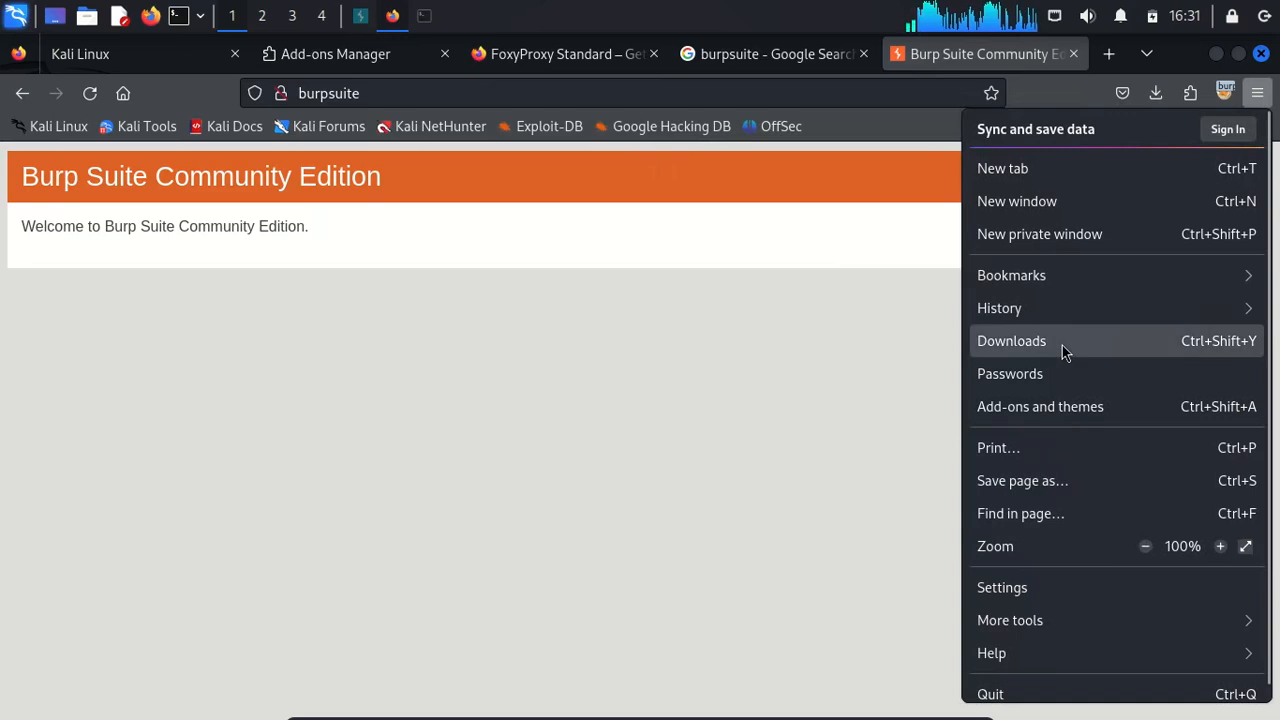
scroll(1062, 350, down, 1)
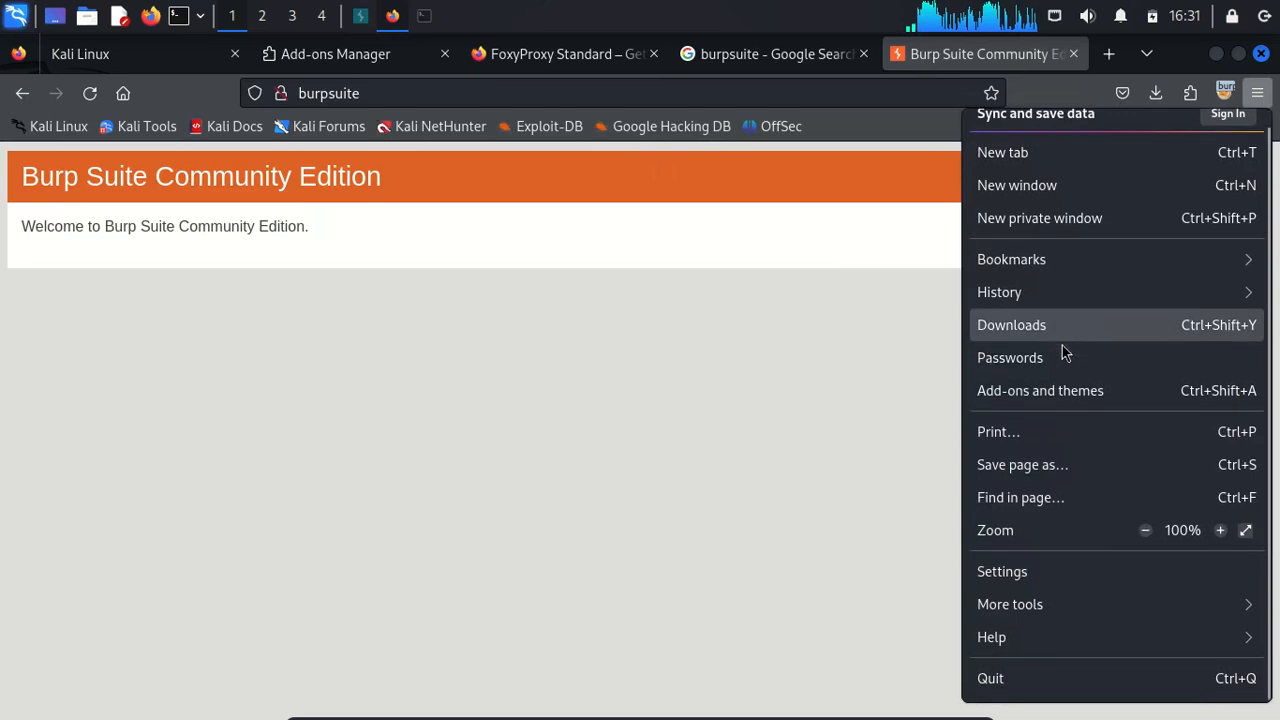
click(1010, 571)
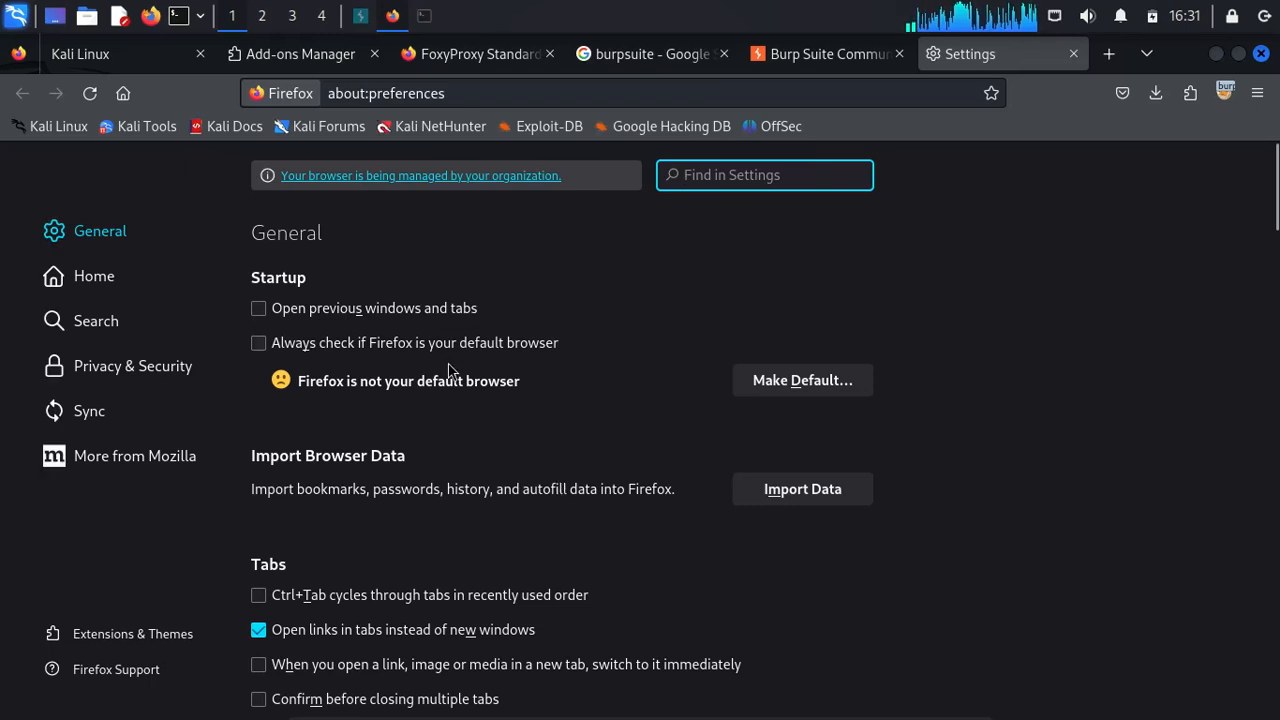
scroll(448, 370, down, 4)
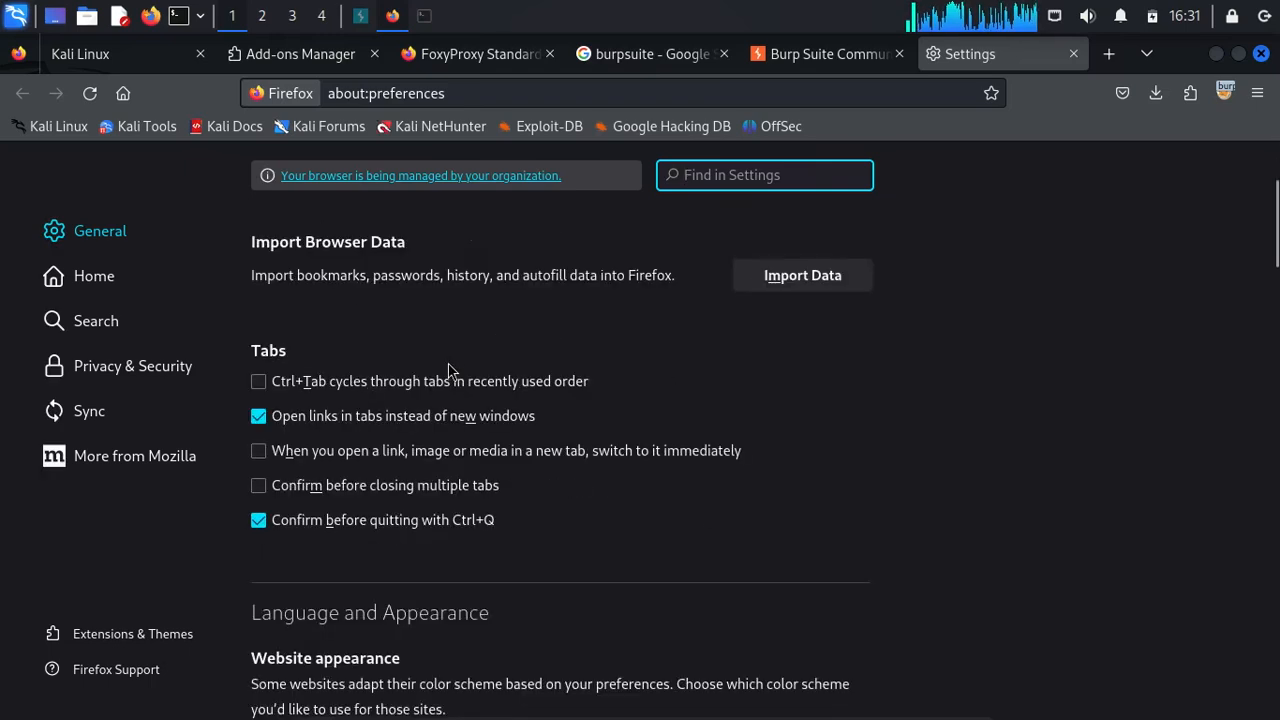
scroll(448, 370, down, 4)
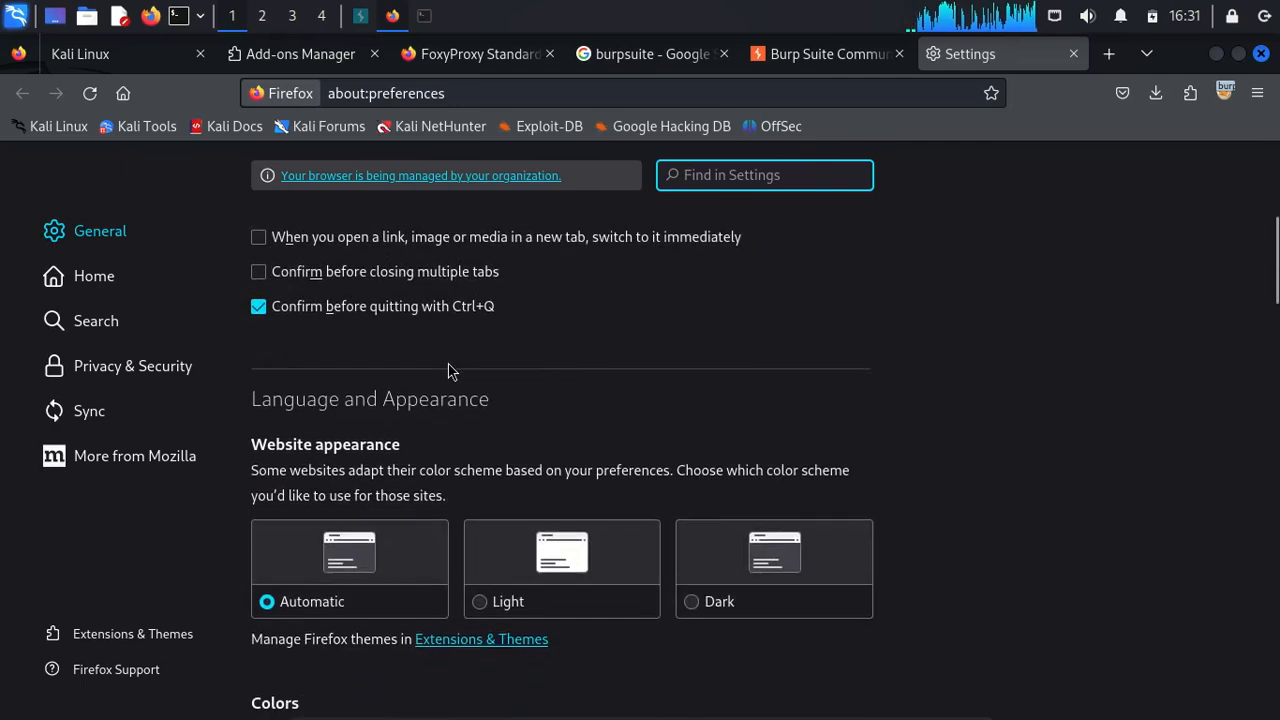
click(108, 375)
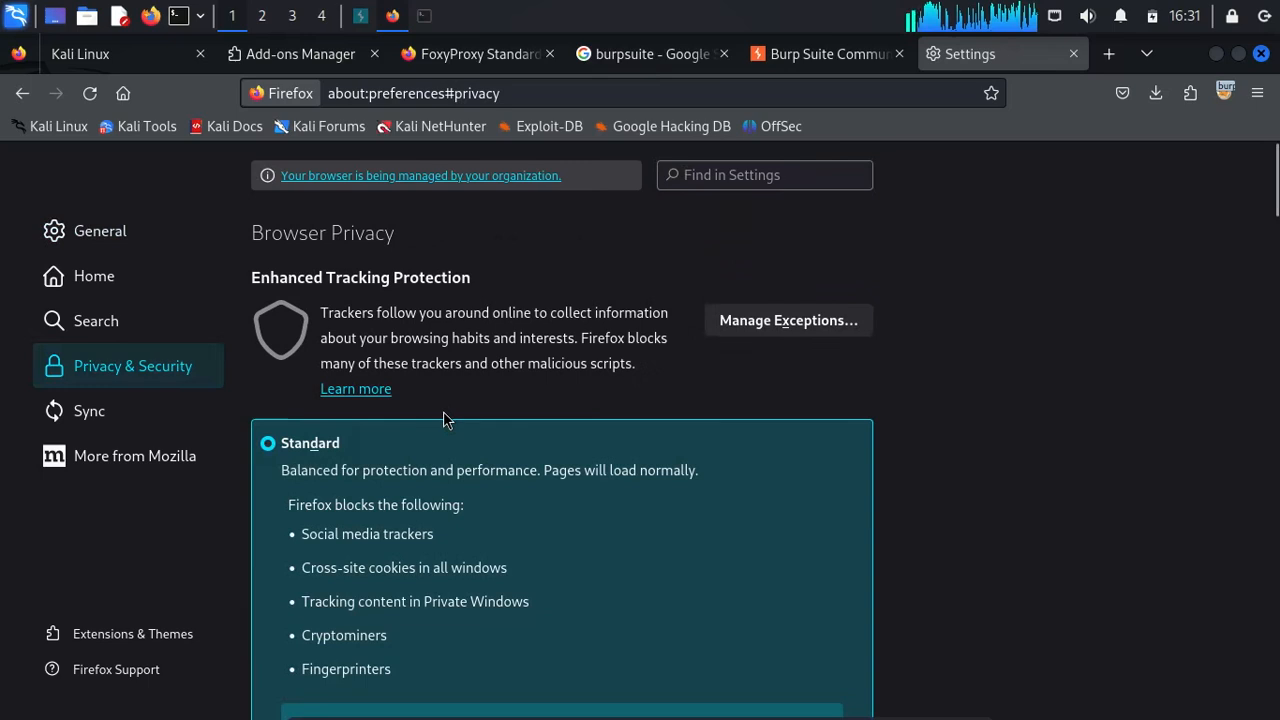
- Find the Certificates section of the privacy settings and open the Certificate Manager
scroll(443, 420, down, 2)
scroll(443, 420, down, 6)
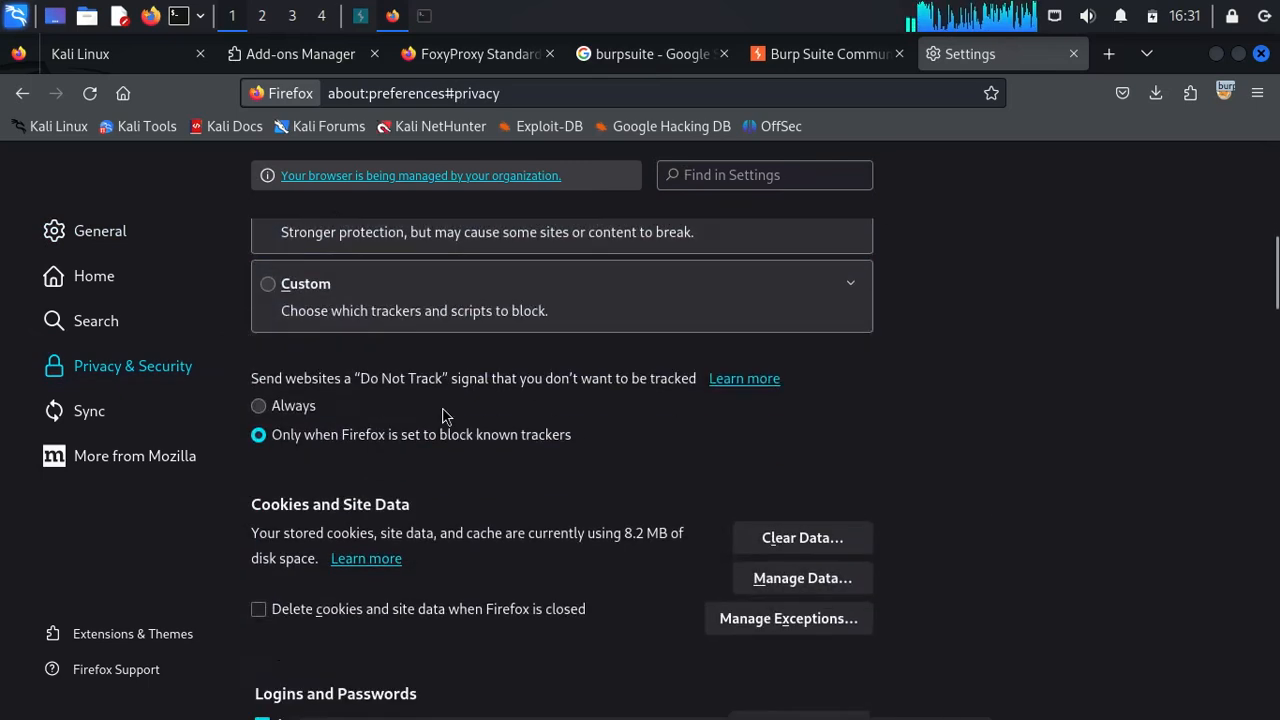
scroll(443, 416, down, 2)
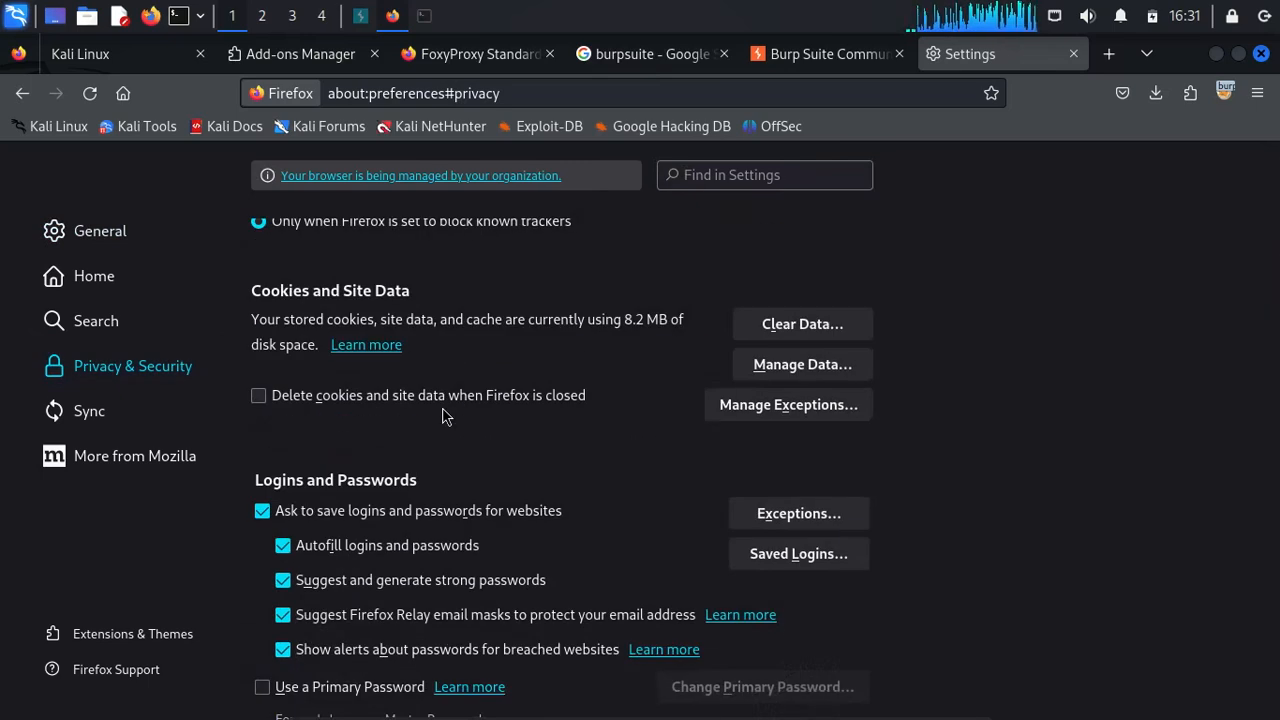
scroll(445, 416, down, 8)
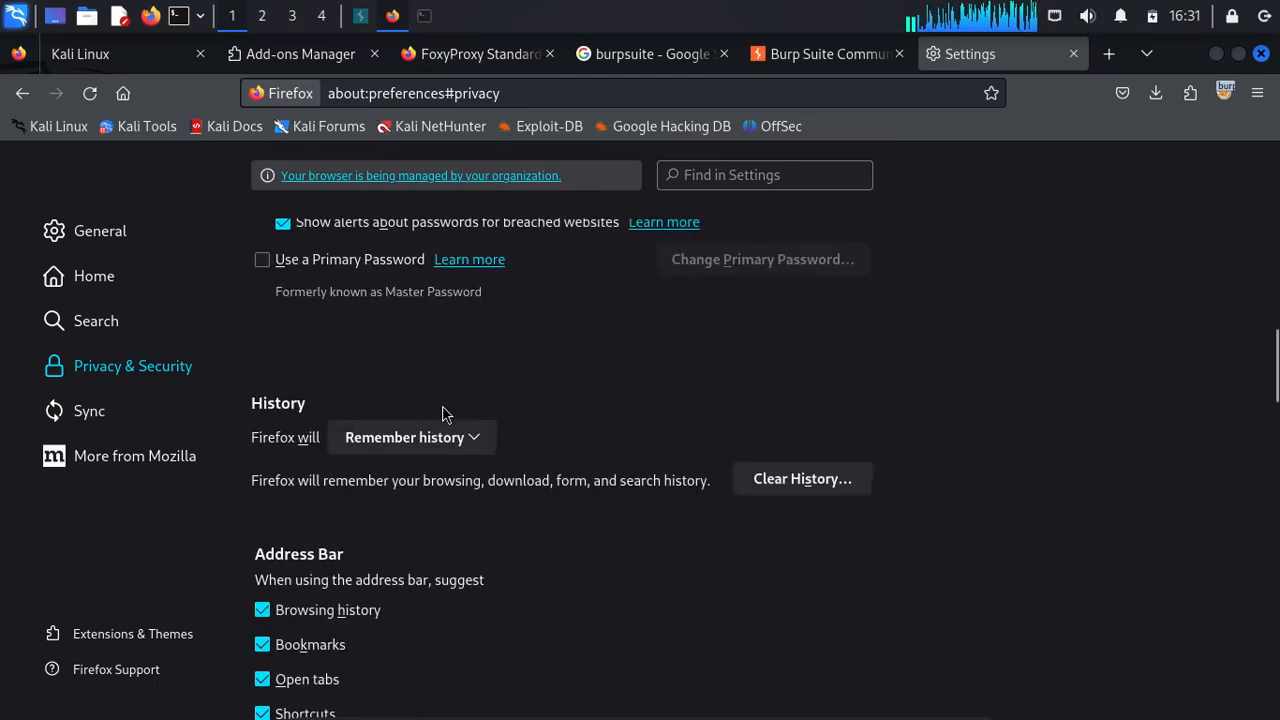
scroll(445, 416, down, 15)
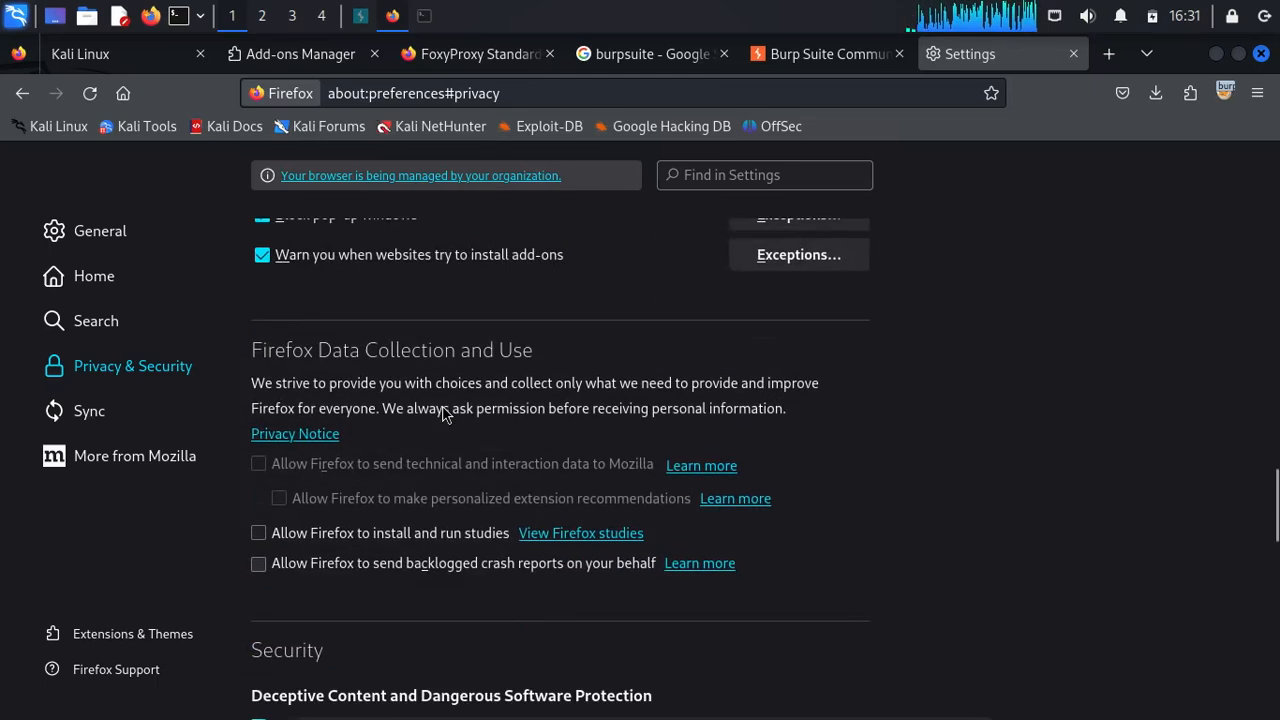
scroll(445, 416, down, 7)
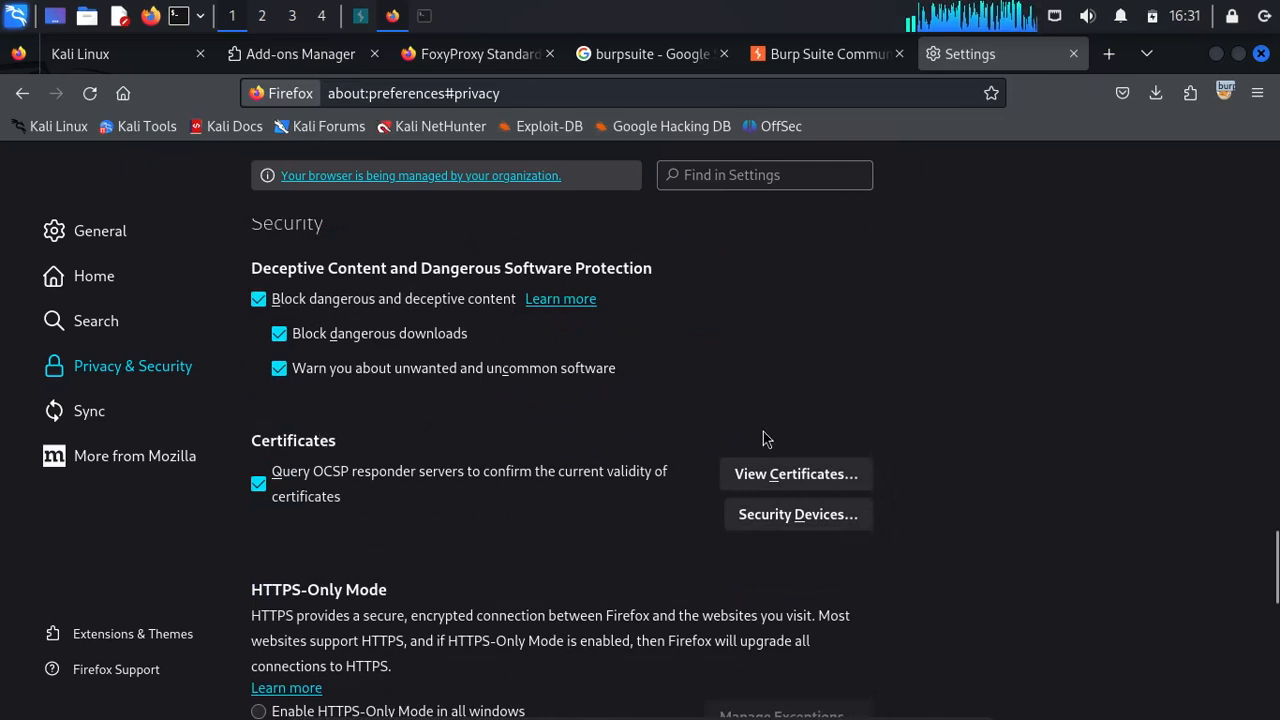
click(793, 480)
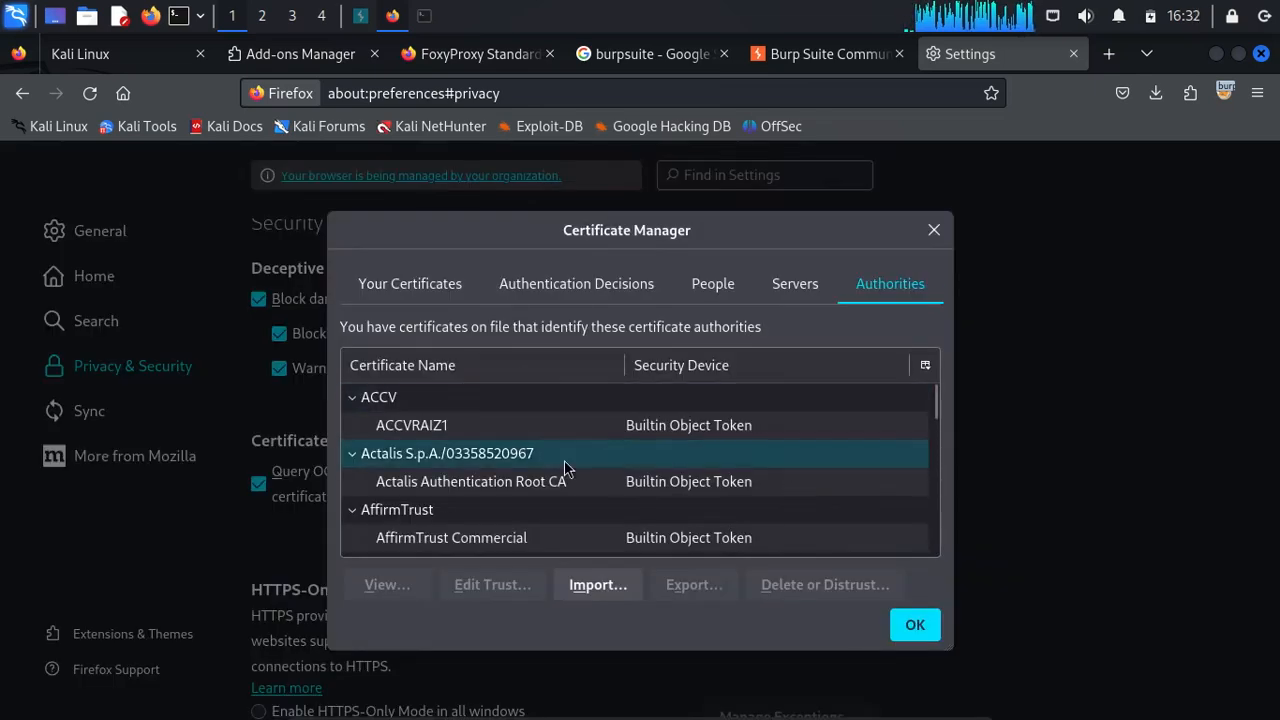
- Import cacert.der from the Downloads folder as a certificate authority trusted to identify both websites and email users
click(594, 585)
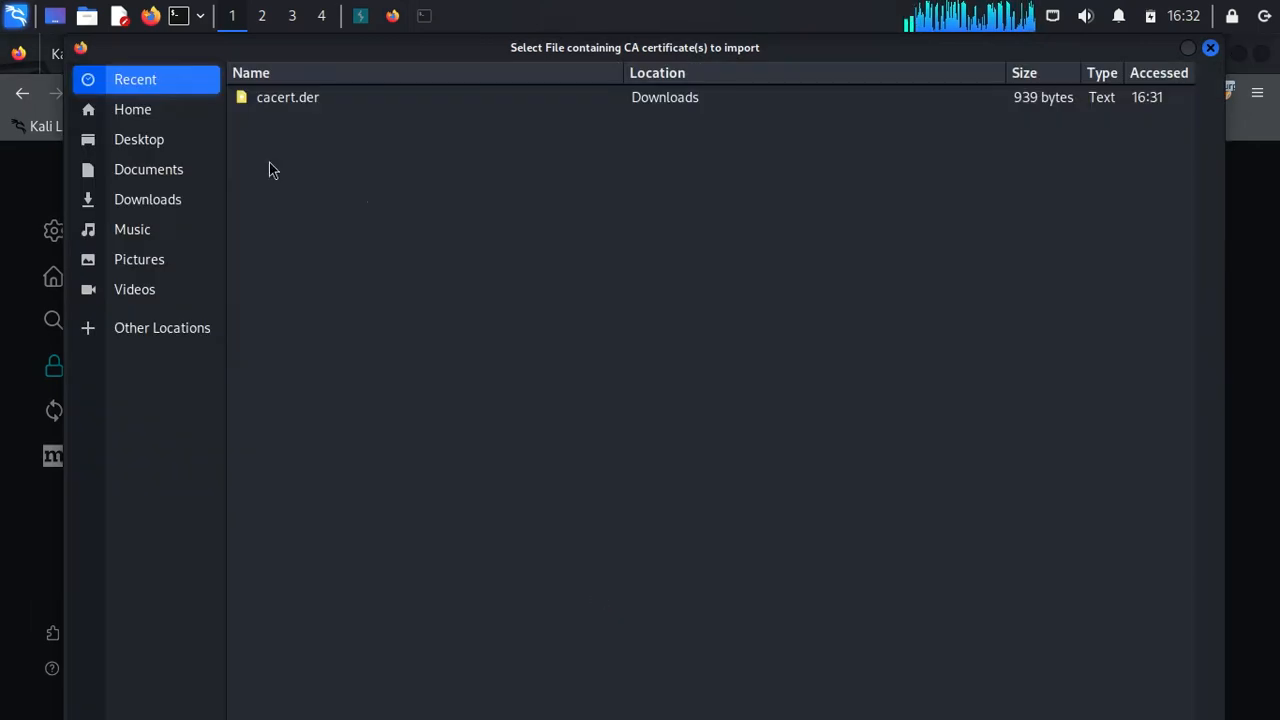
click(160, 200)
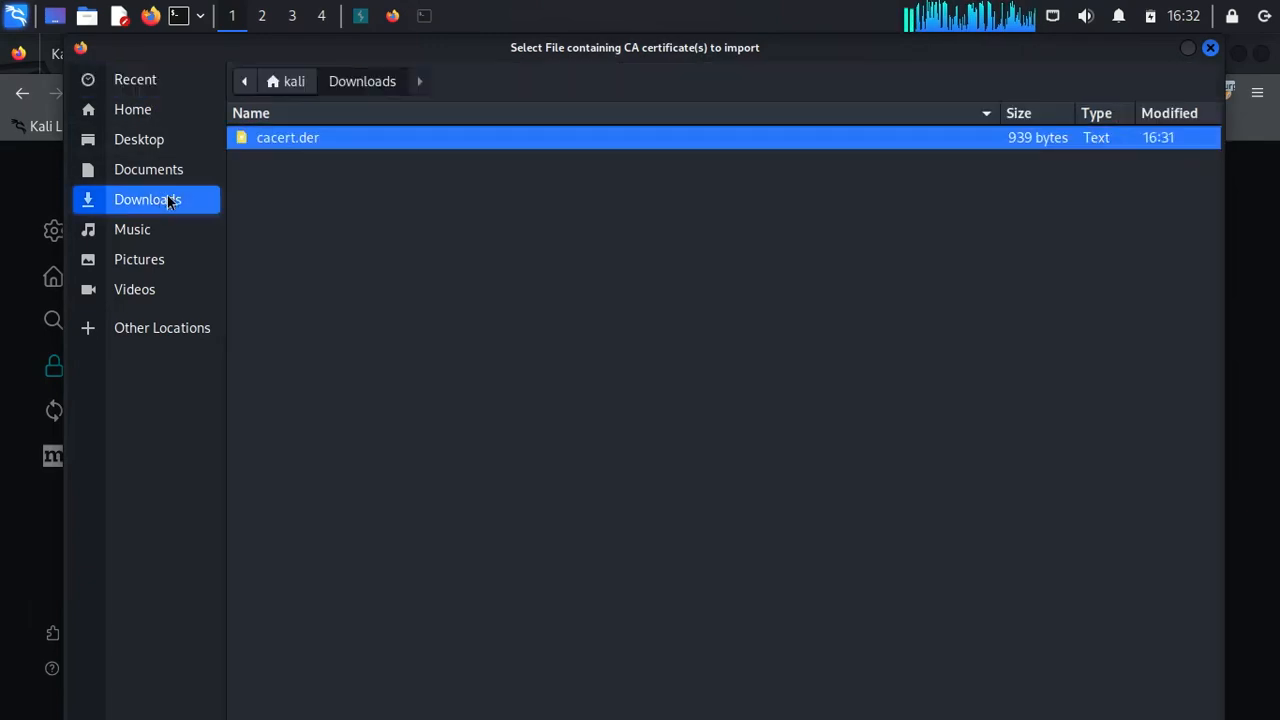
double_click(285, 140)
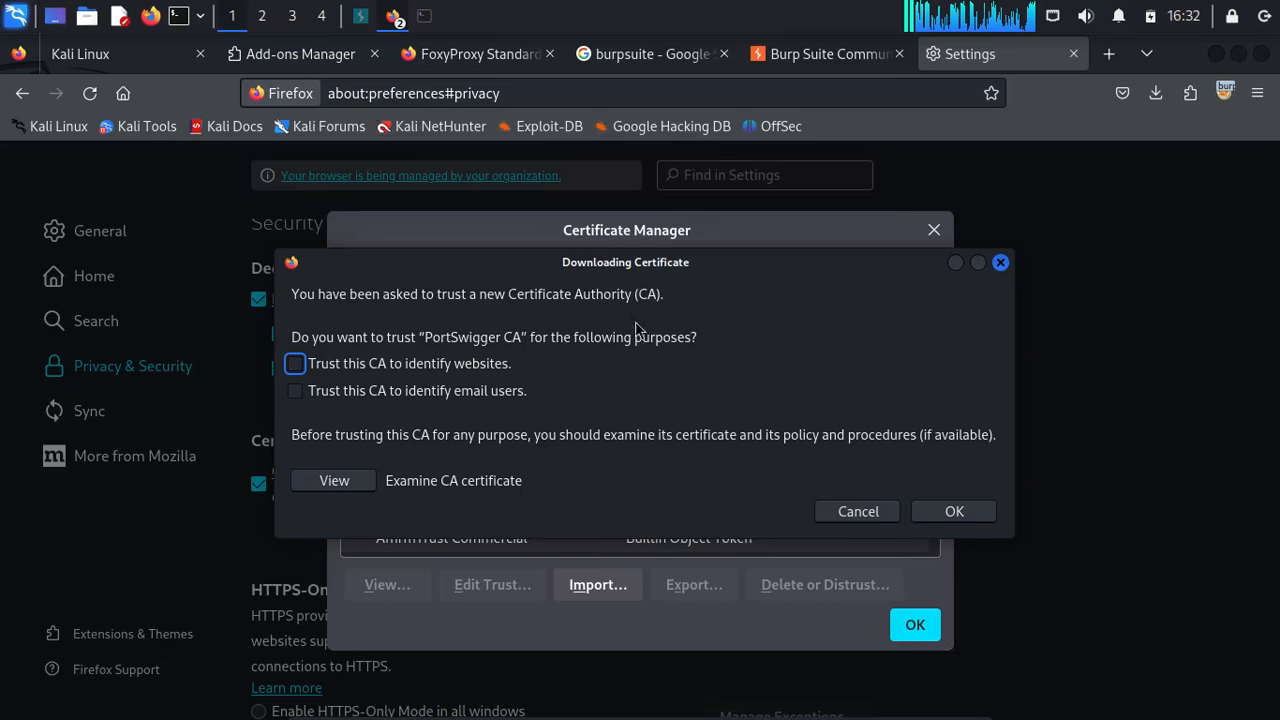
click(296, 364)
click(296, 391)
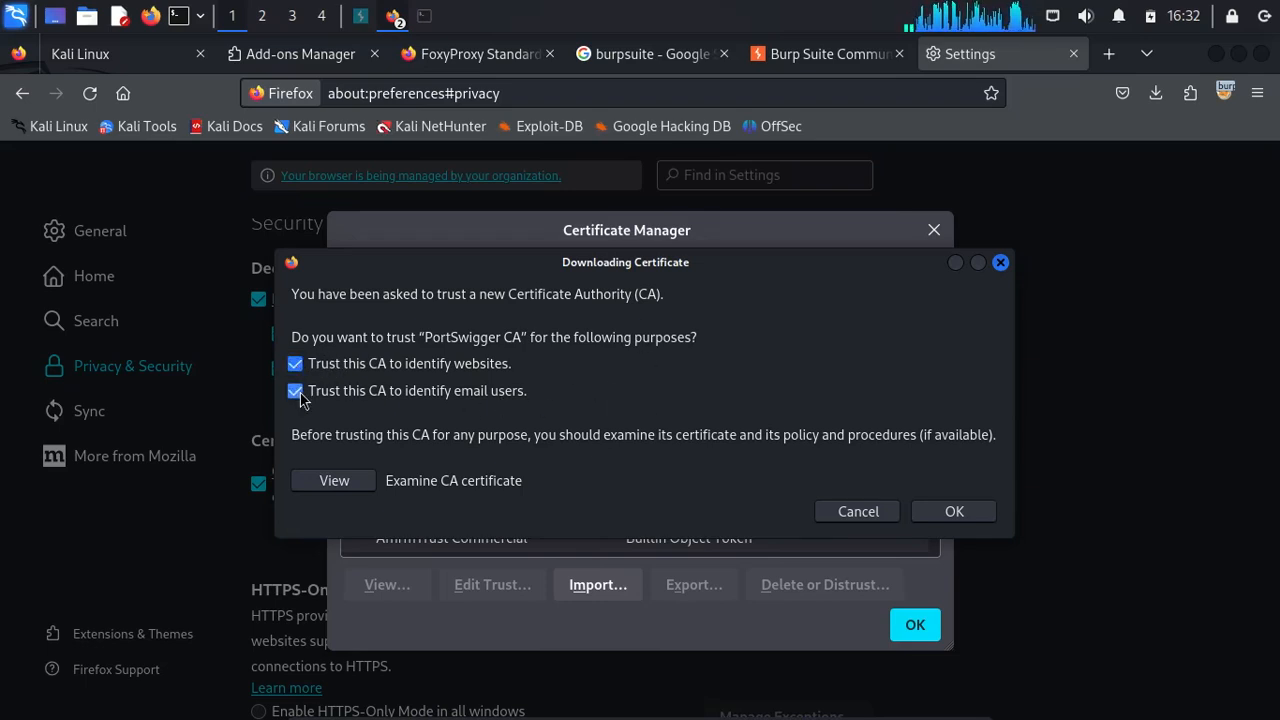
click(952, 510)
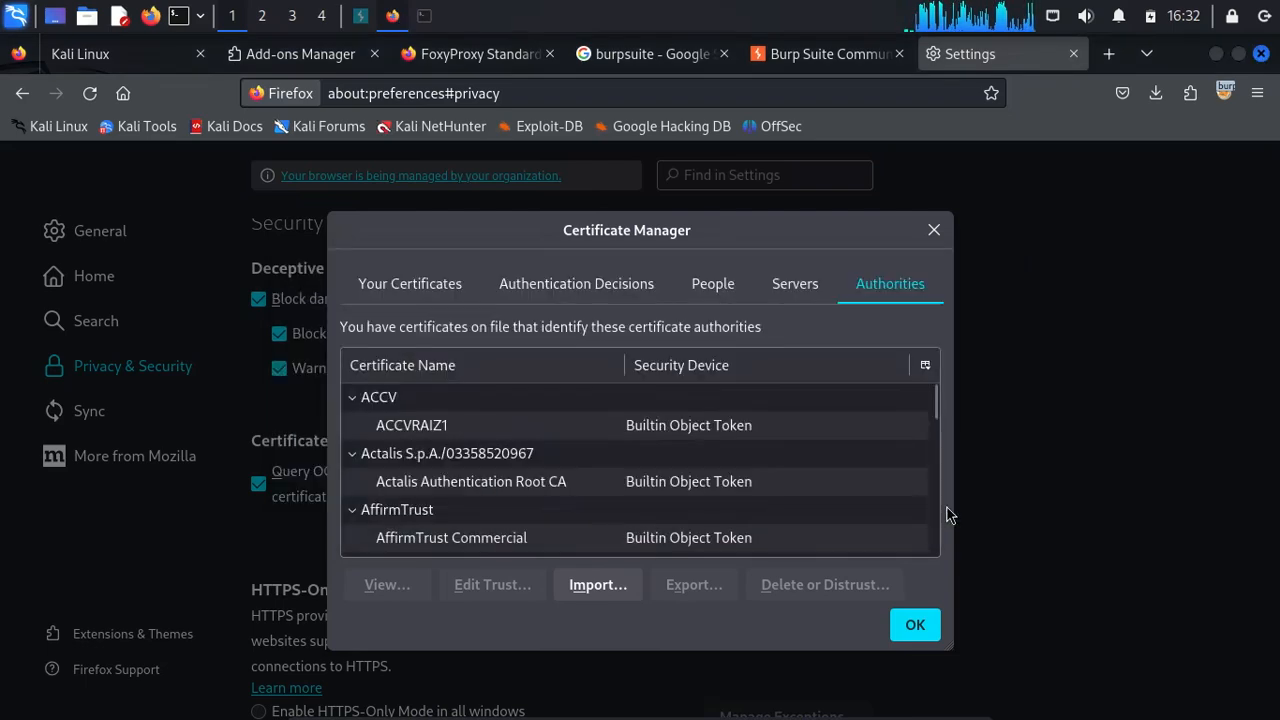
- Look through the list of certificate authorities, then close the Certificate Manager
click(718, 484)
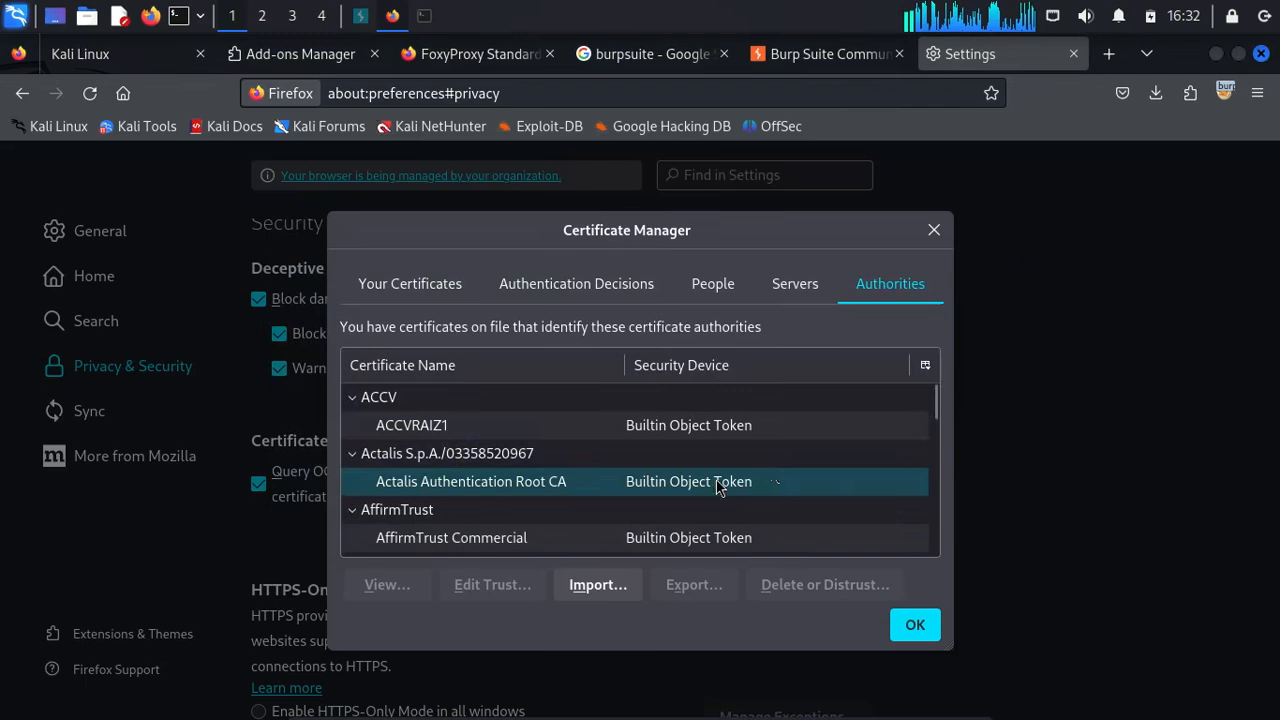
drag(936, 412, 928, 457)
scroll(928, 457, up, 4)
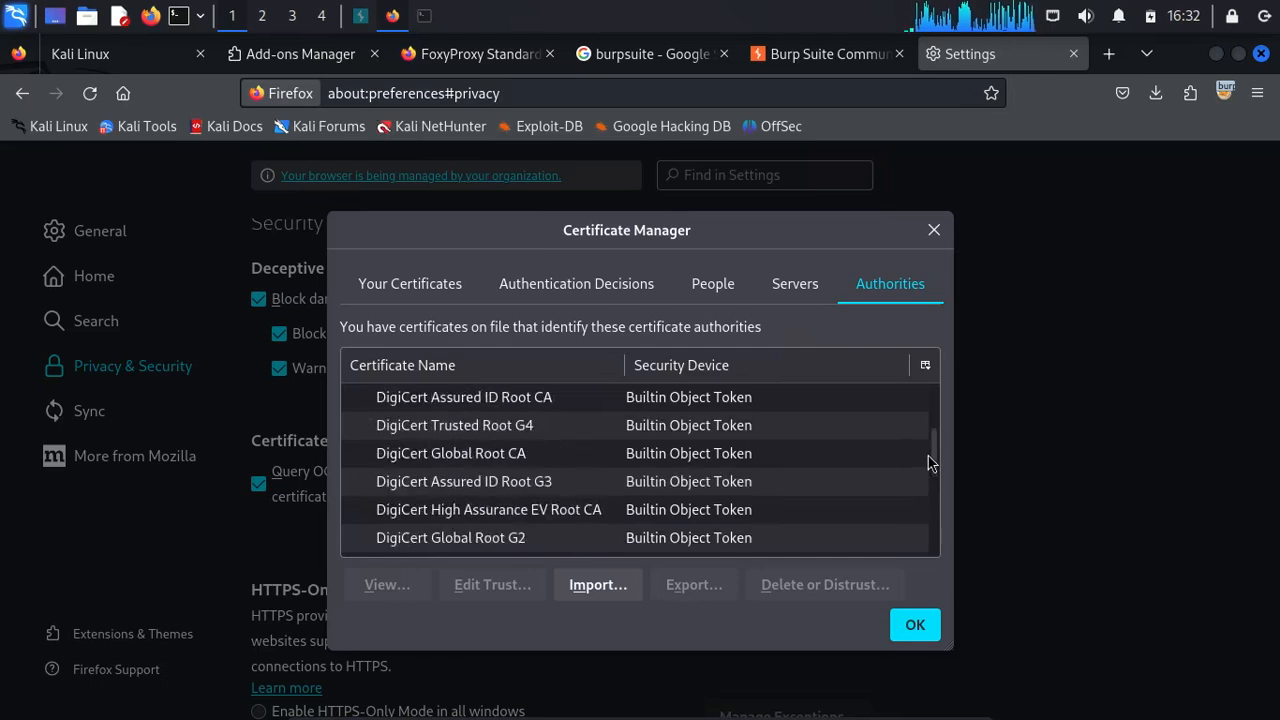
click(915, 626)
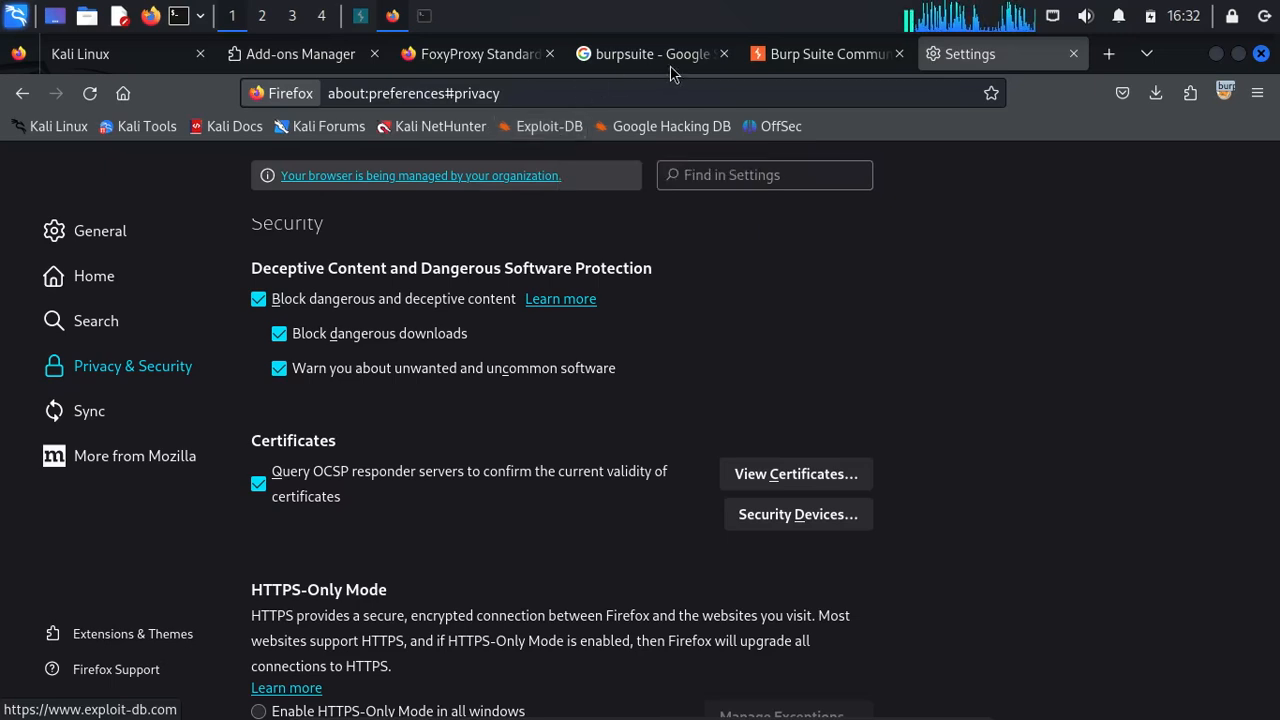
- Switch to Burp Suite, turn on proxy interception and return to Firefox
click(362, 16)
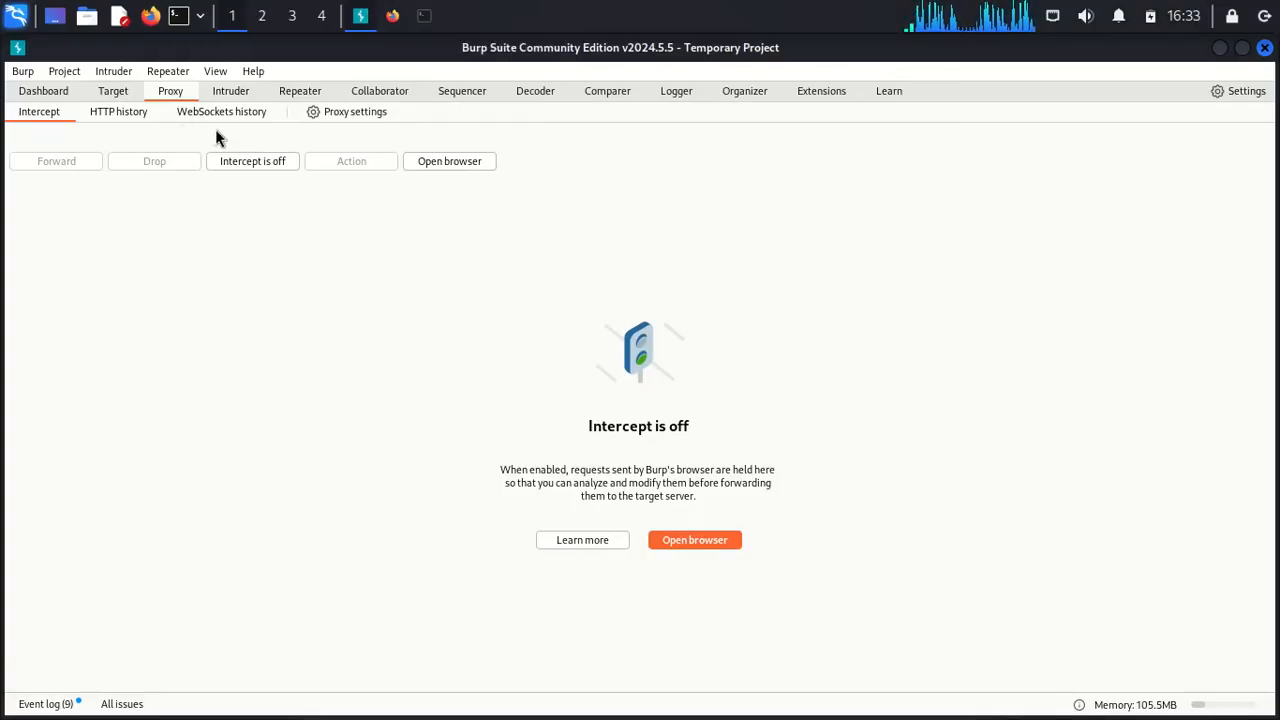
click(255, 162)
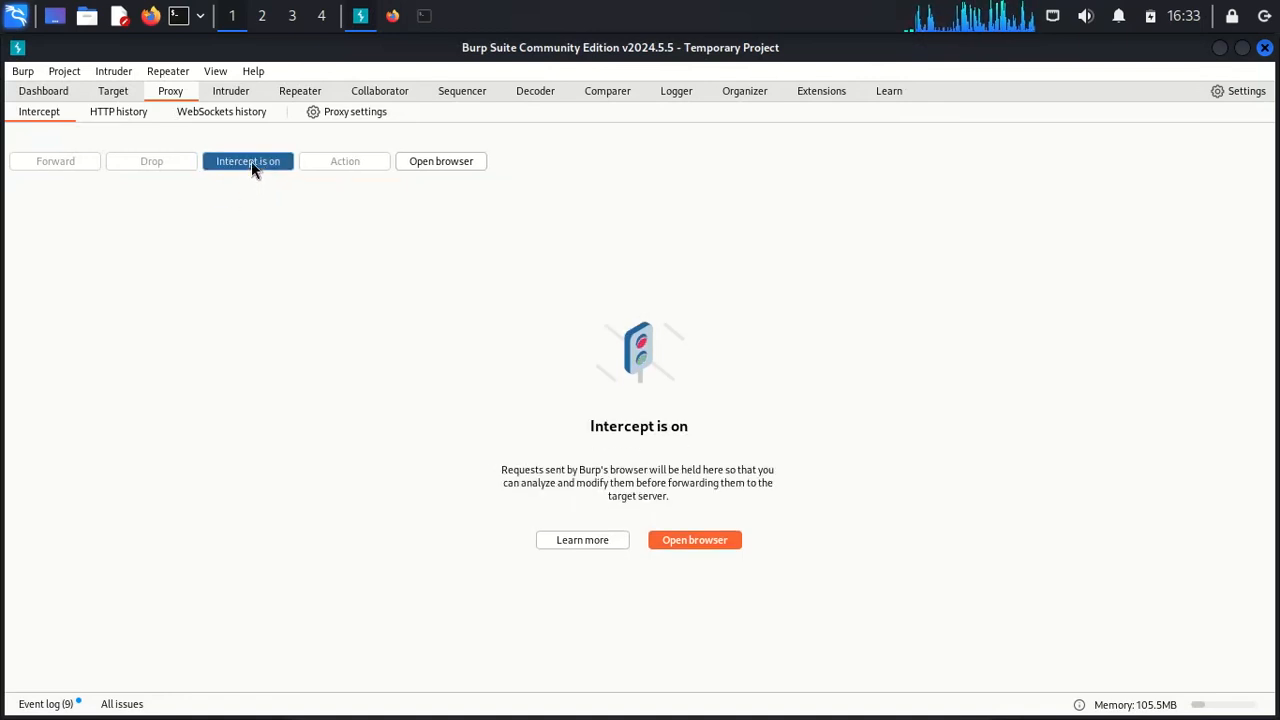
click(391, 14)
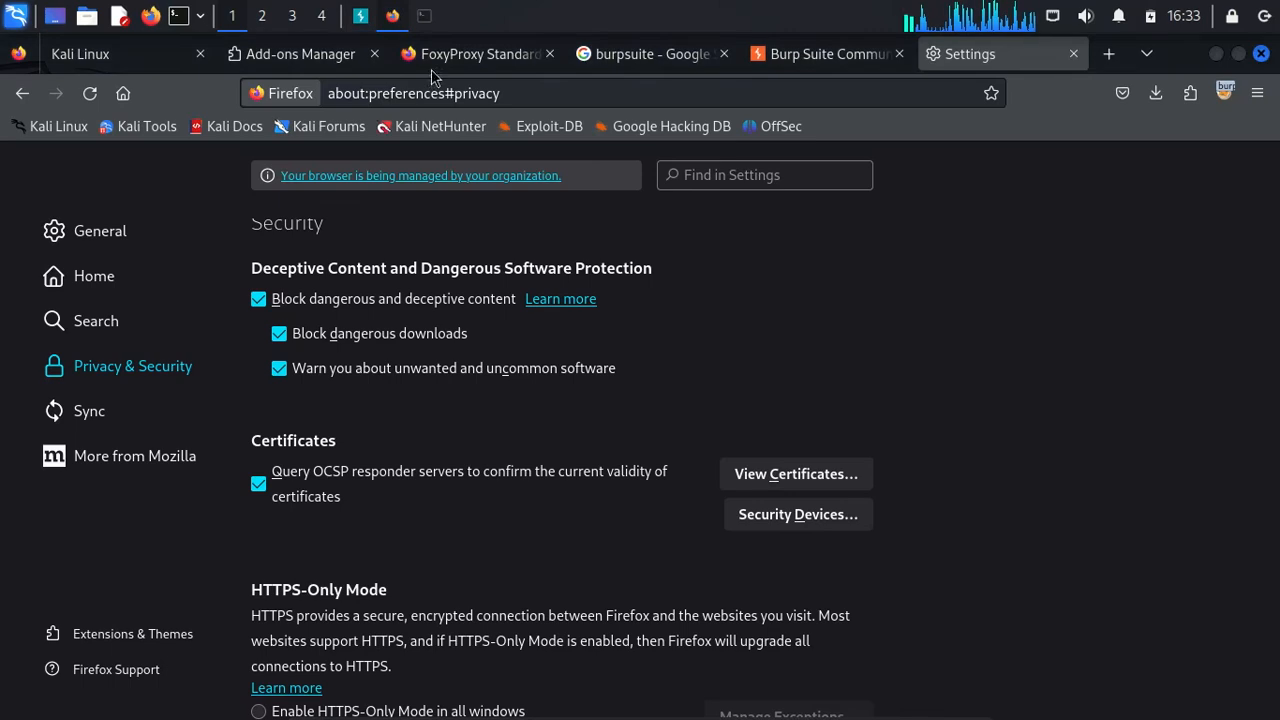
- Reload the existing Google results page for "burpsuite" to send a request through the intercepting proxy
click(620, 56)
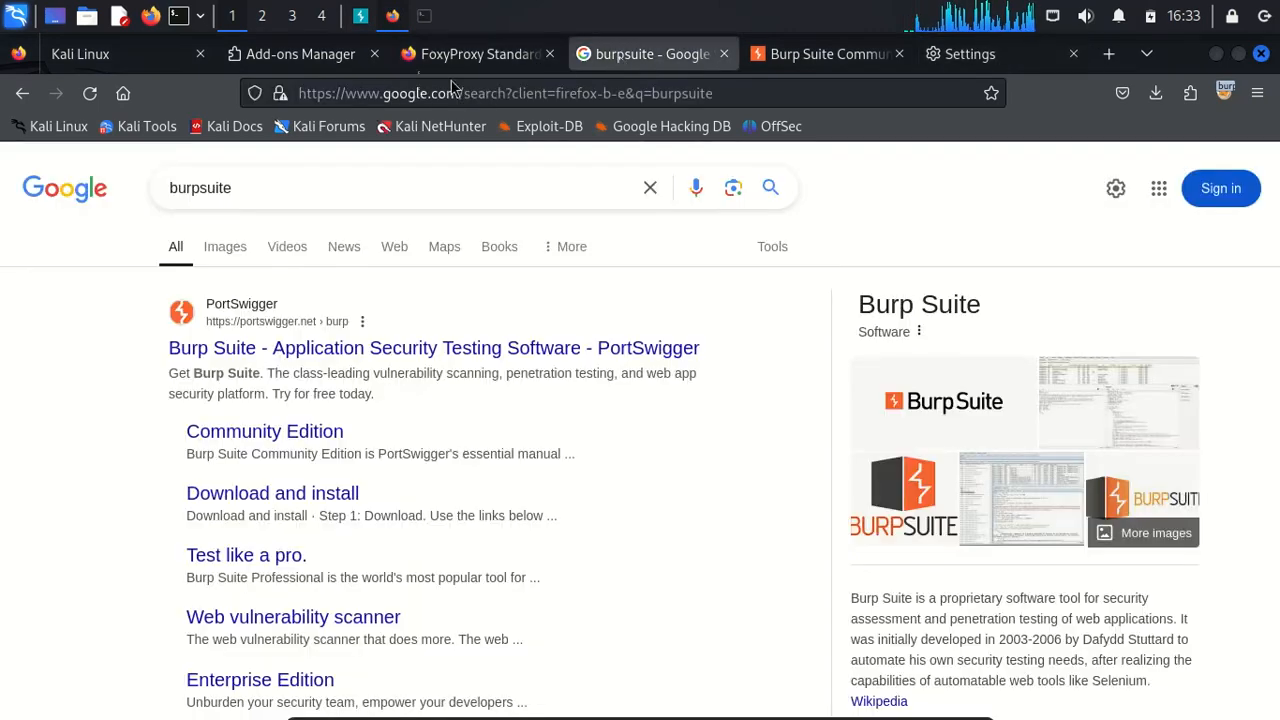
click(415, 94)
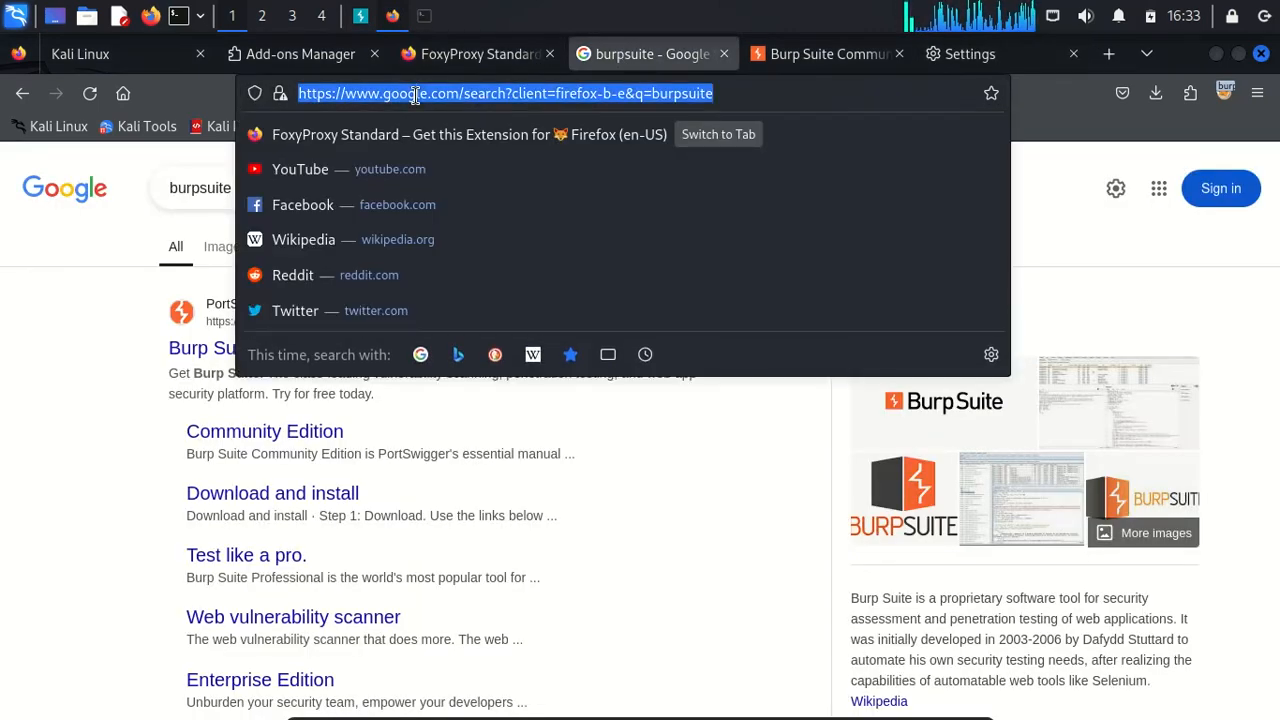
key(Return)
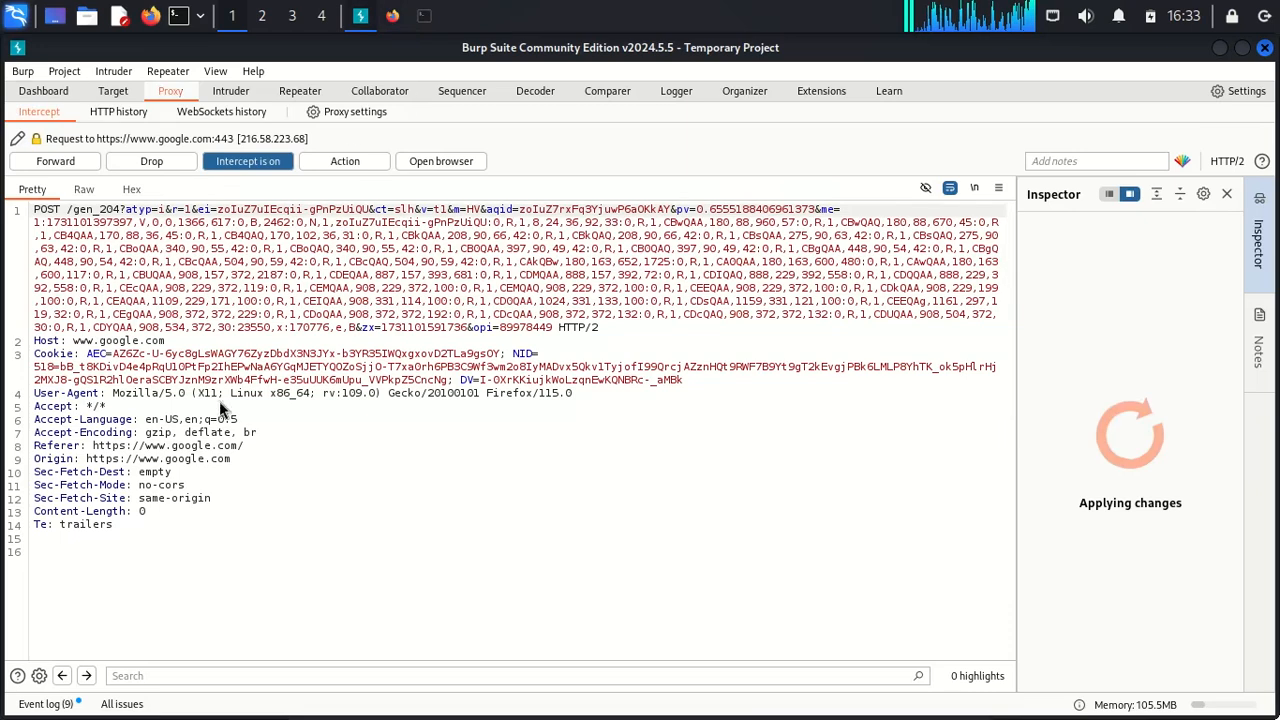